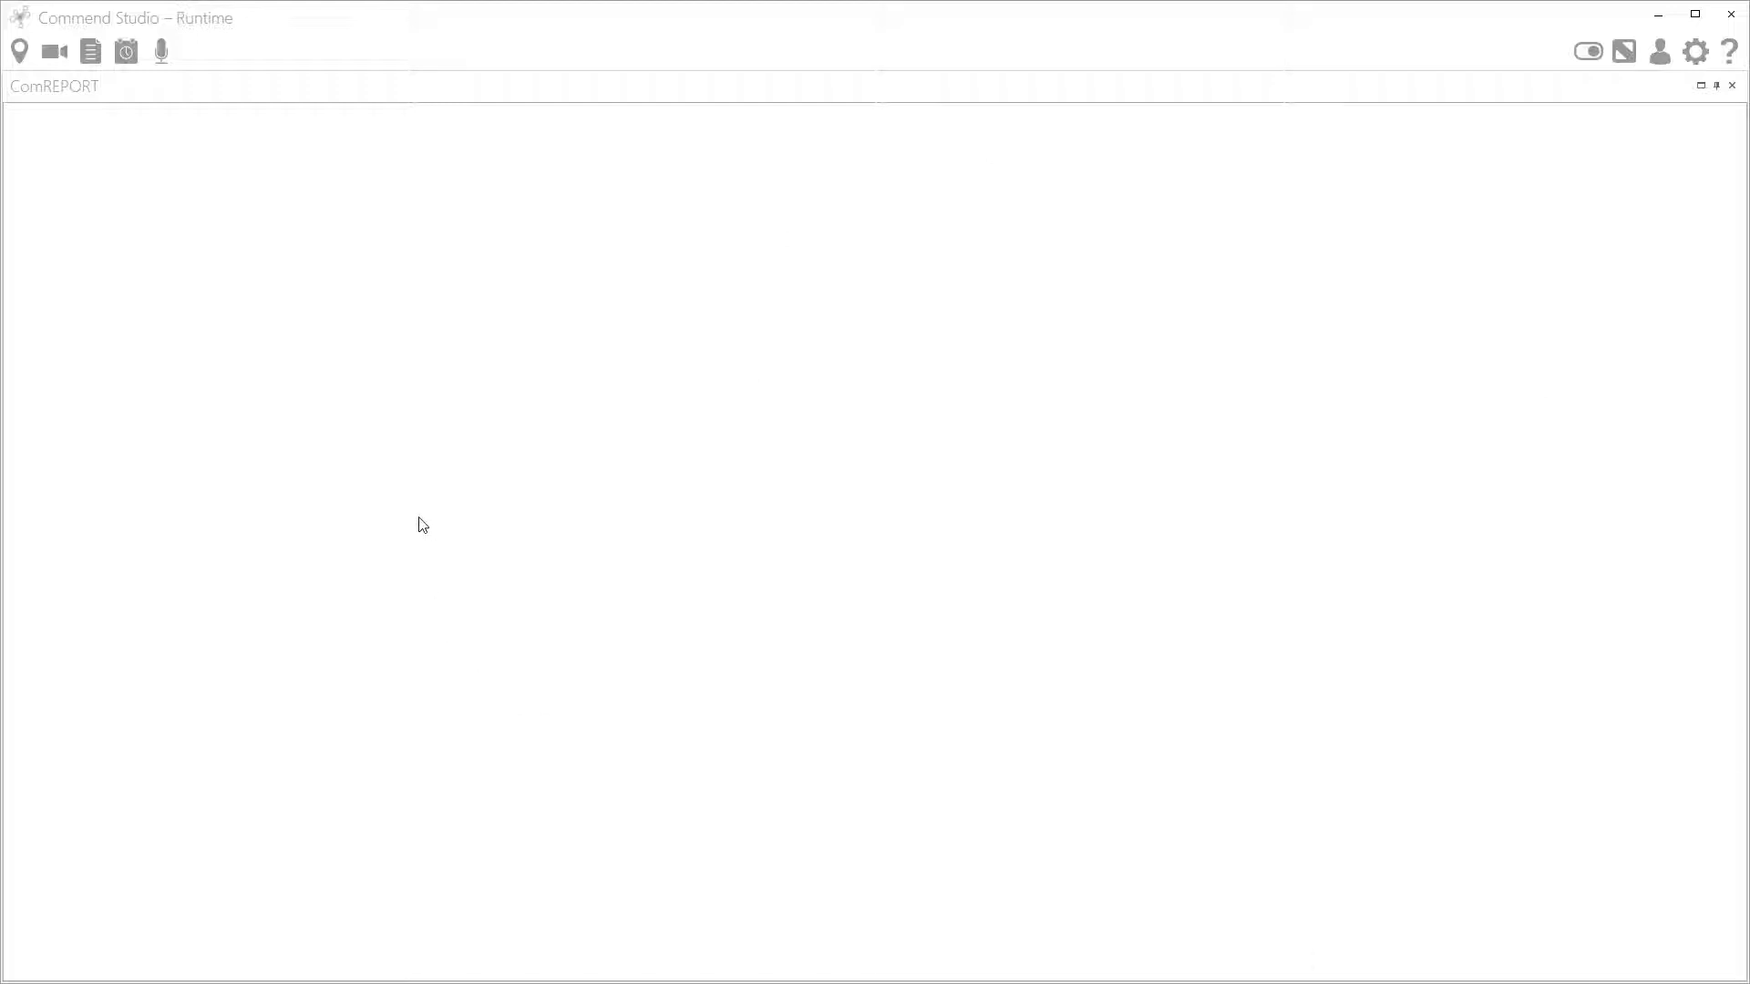
- Open a new live logging window from the ComREPORT menu and scroll through its 181 entries
{"action": "left_click", "coordinate": [90, 55]}
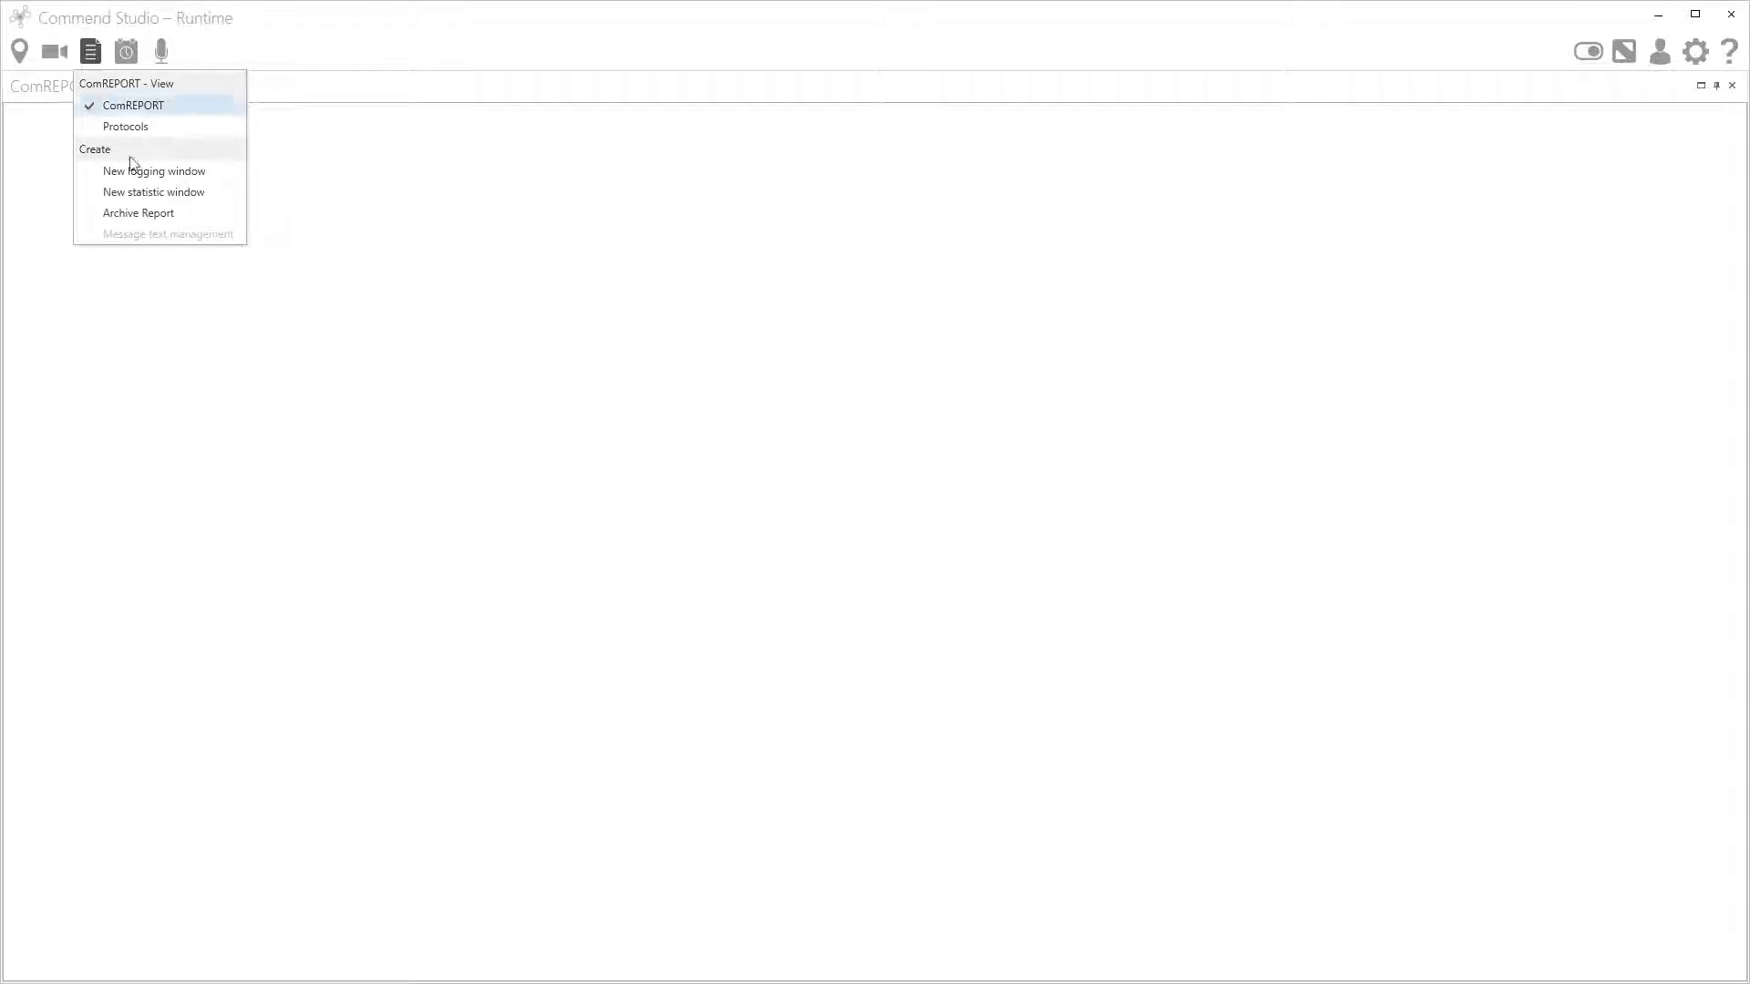
{"action": "left_click", "coordinate": [159, 173]}
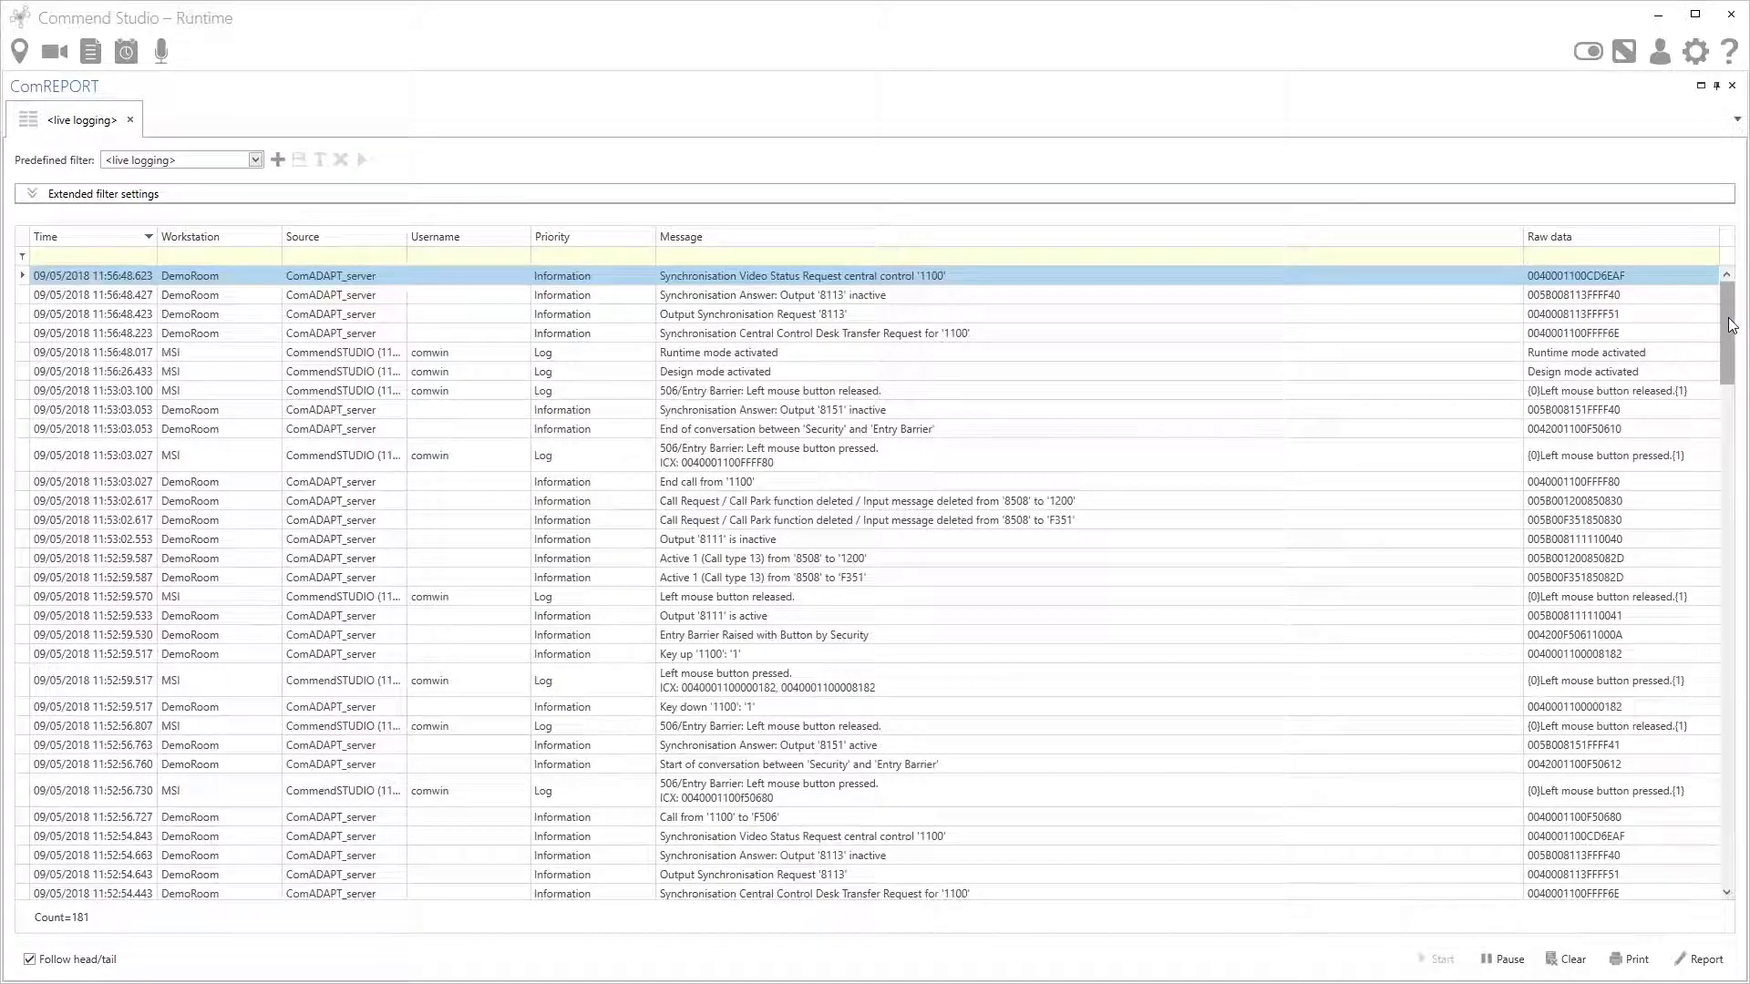
{"action": "left_click_drag", "start_coordinate": [1734, 361], "coordinate": [1713, 296]}
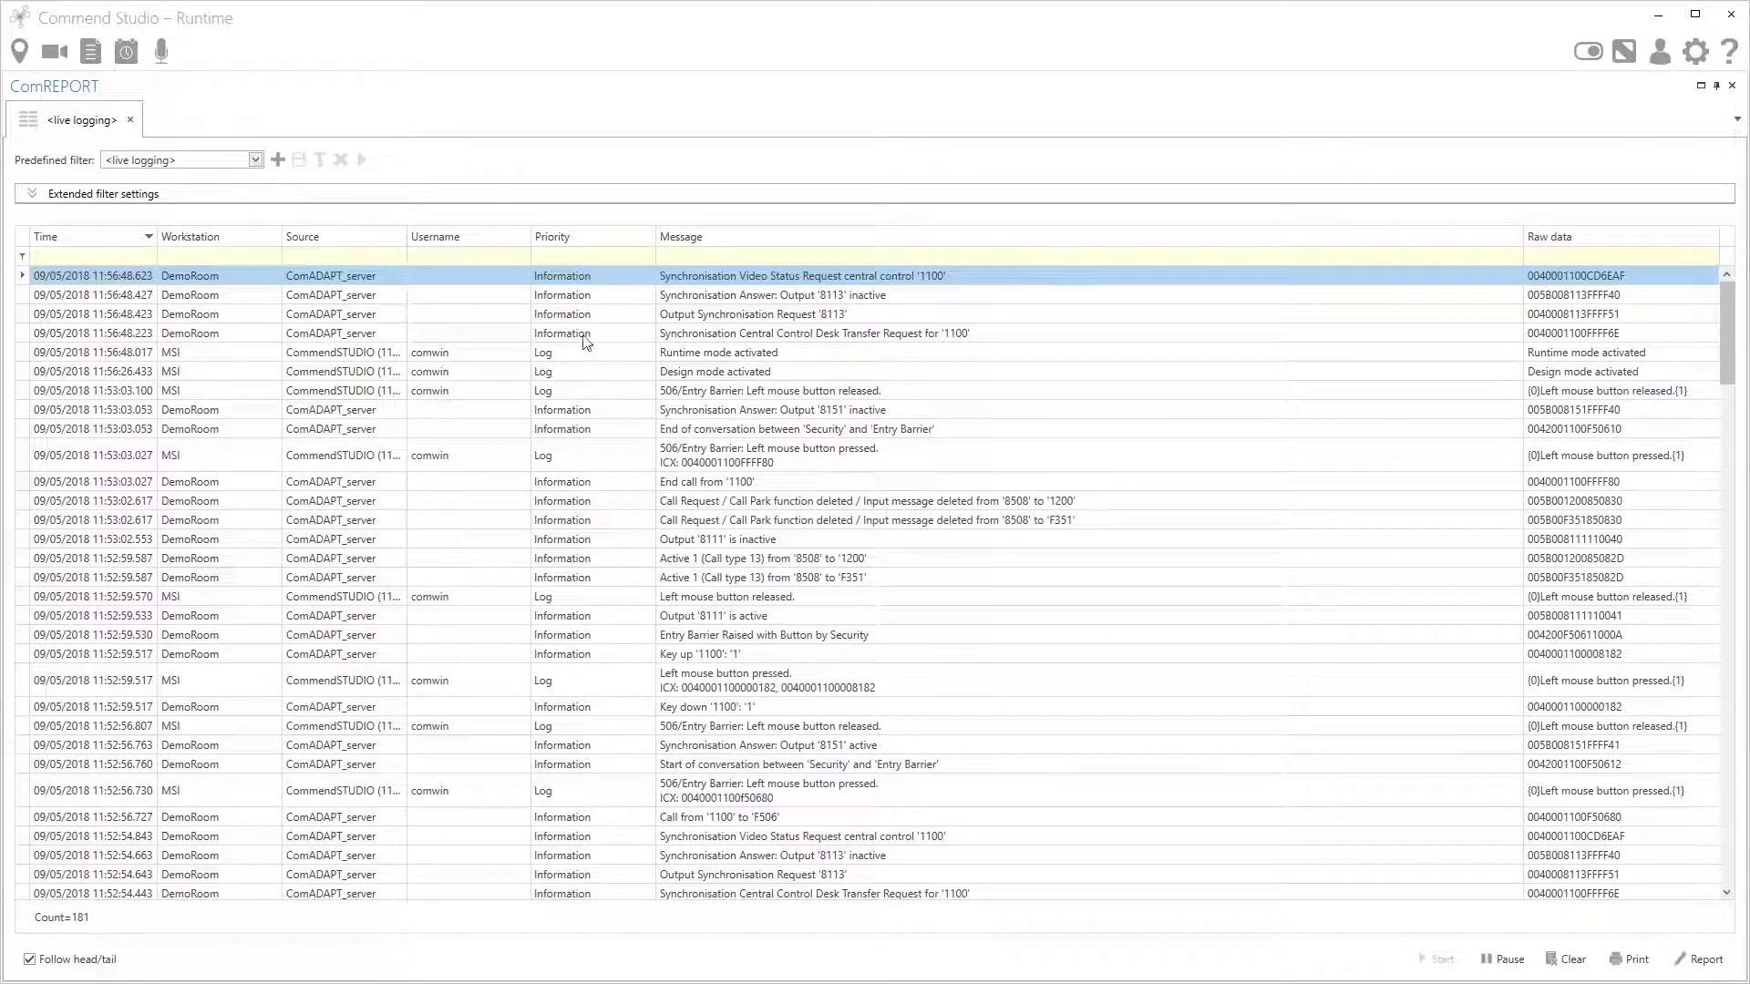
- Add a new log filter named Conversations
{"action": "left_click", "coordinate": [278, 160]}
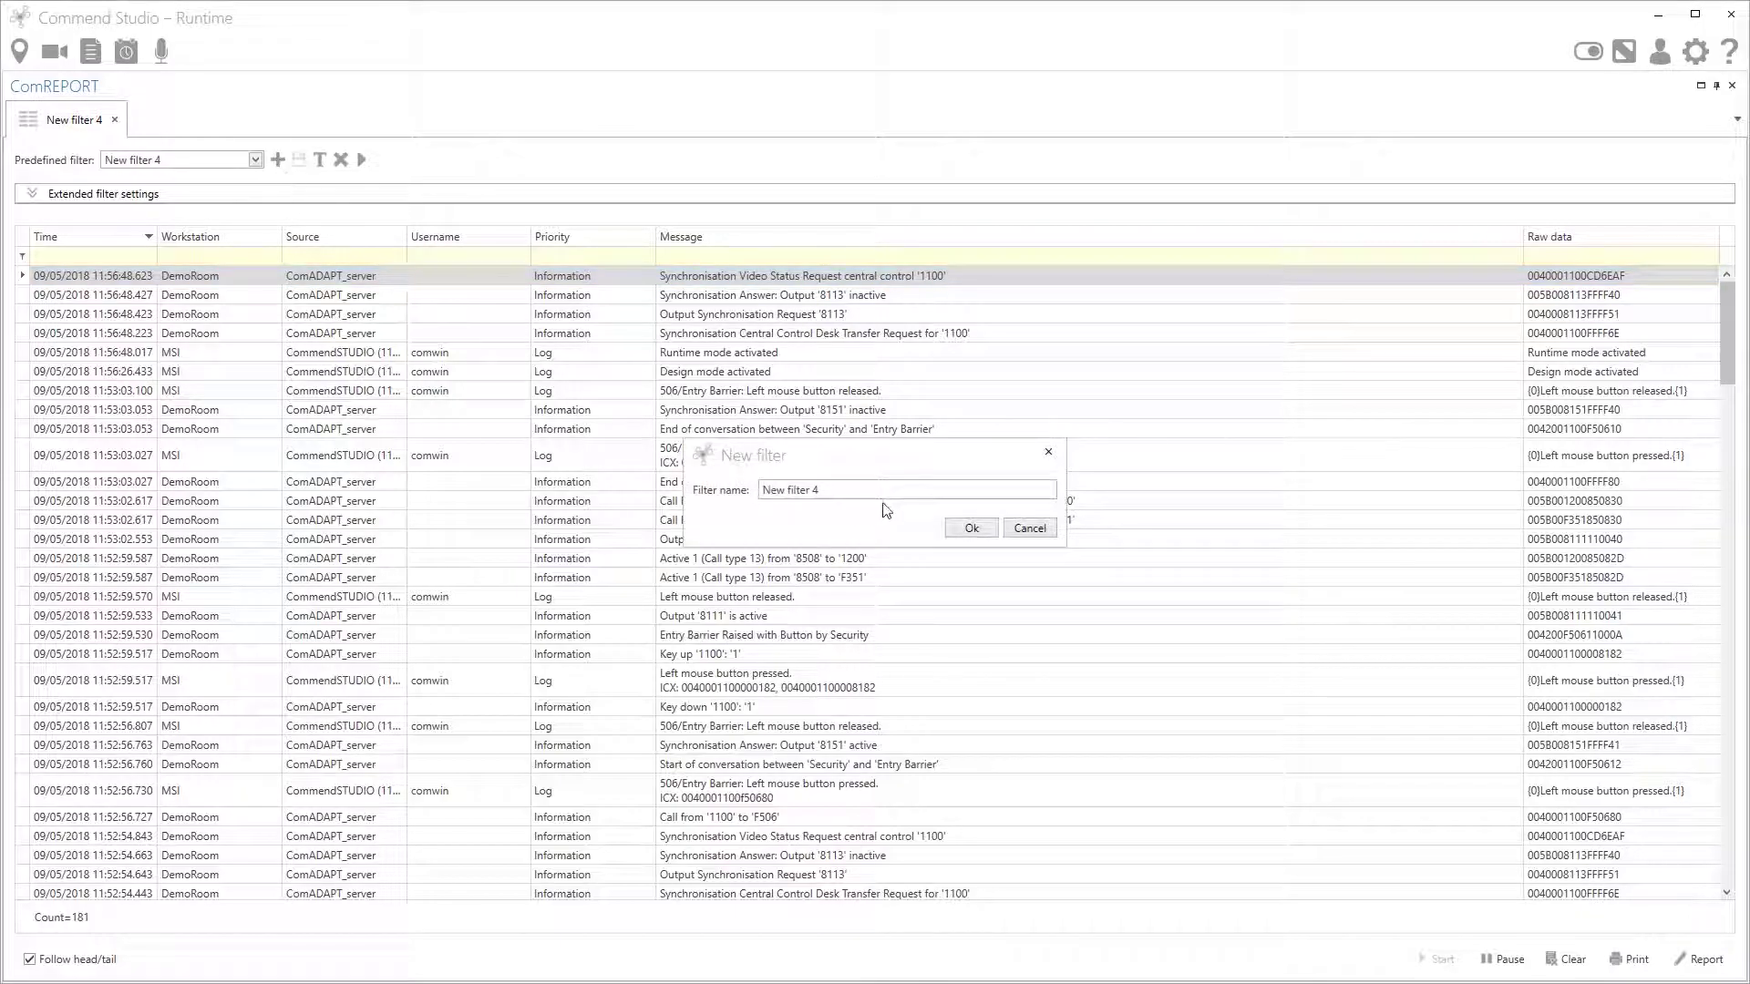
{"action": "left_click_drag", "start_coordinate": [876, 492], "coordinate": [755, 497]}
{"action": "type", "text": "Comw"}
{"action": "left_click", "coordinate": [972, 529]}
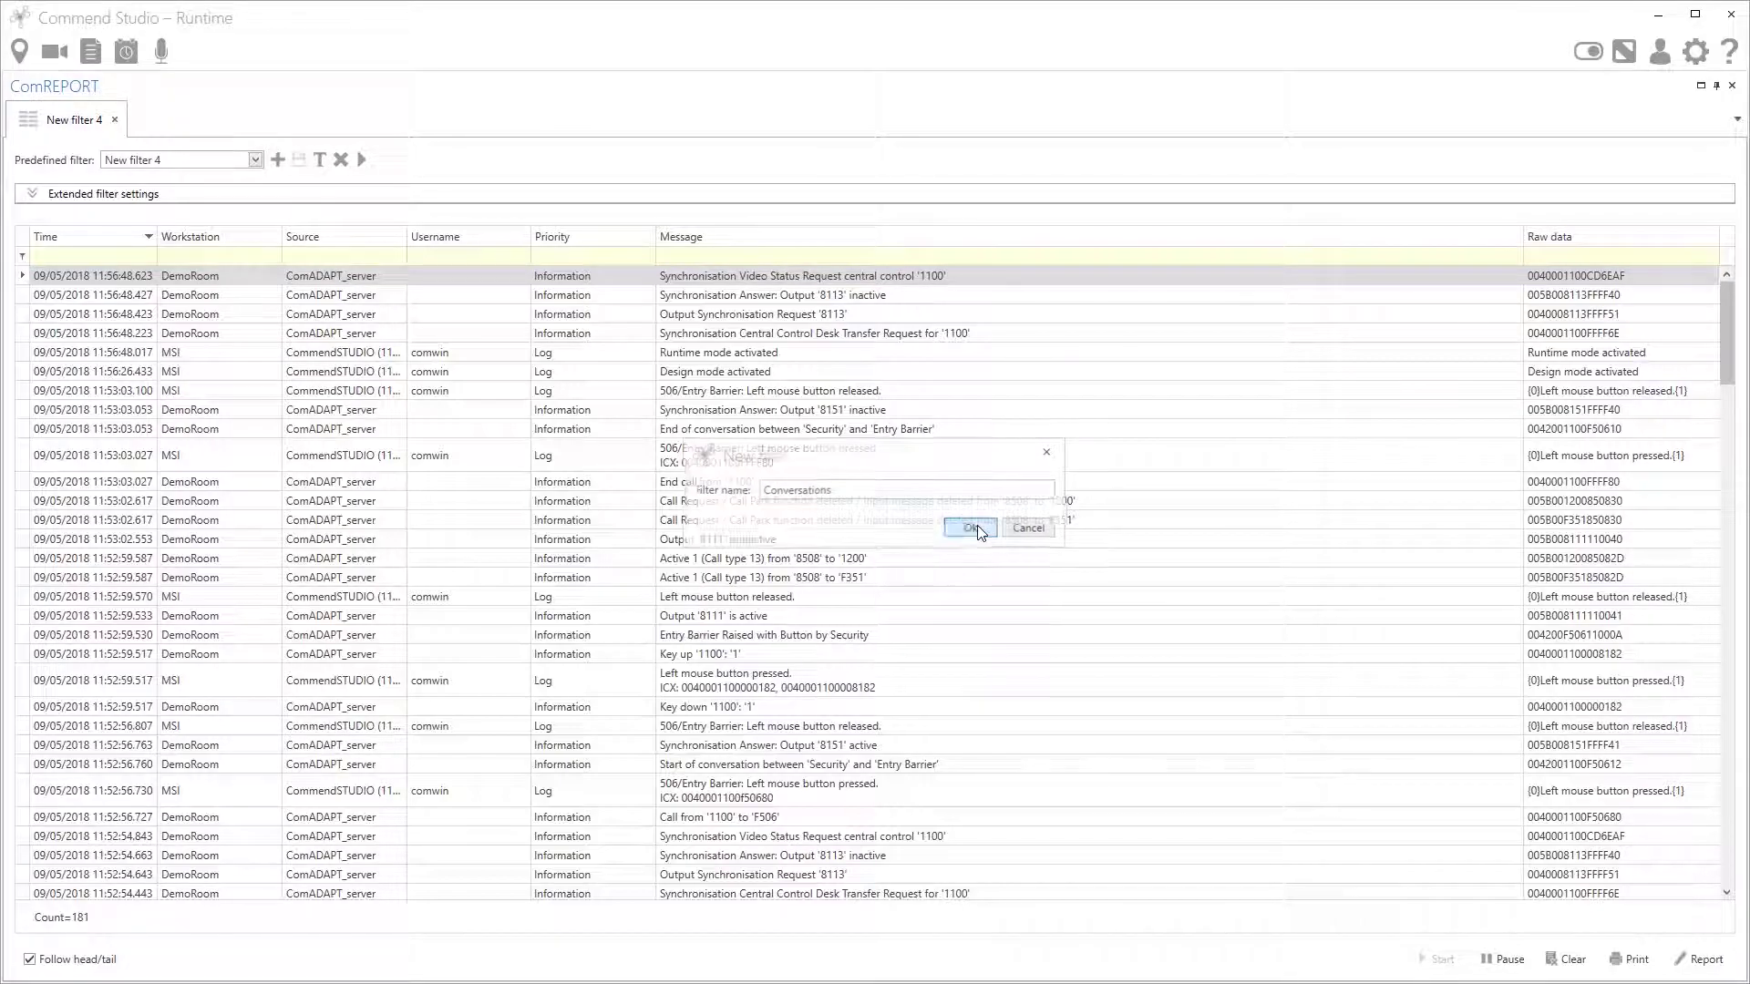
- Expand the extended filter settings and keep the time filter set to Days
{"action": "left_click", "coordinate": [35, 196]}
{"action": "left_click", "coordinate": [226, 221]}
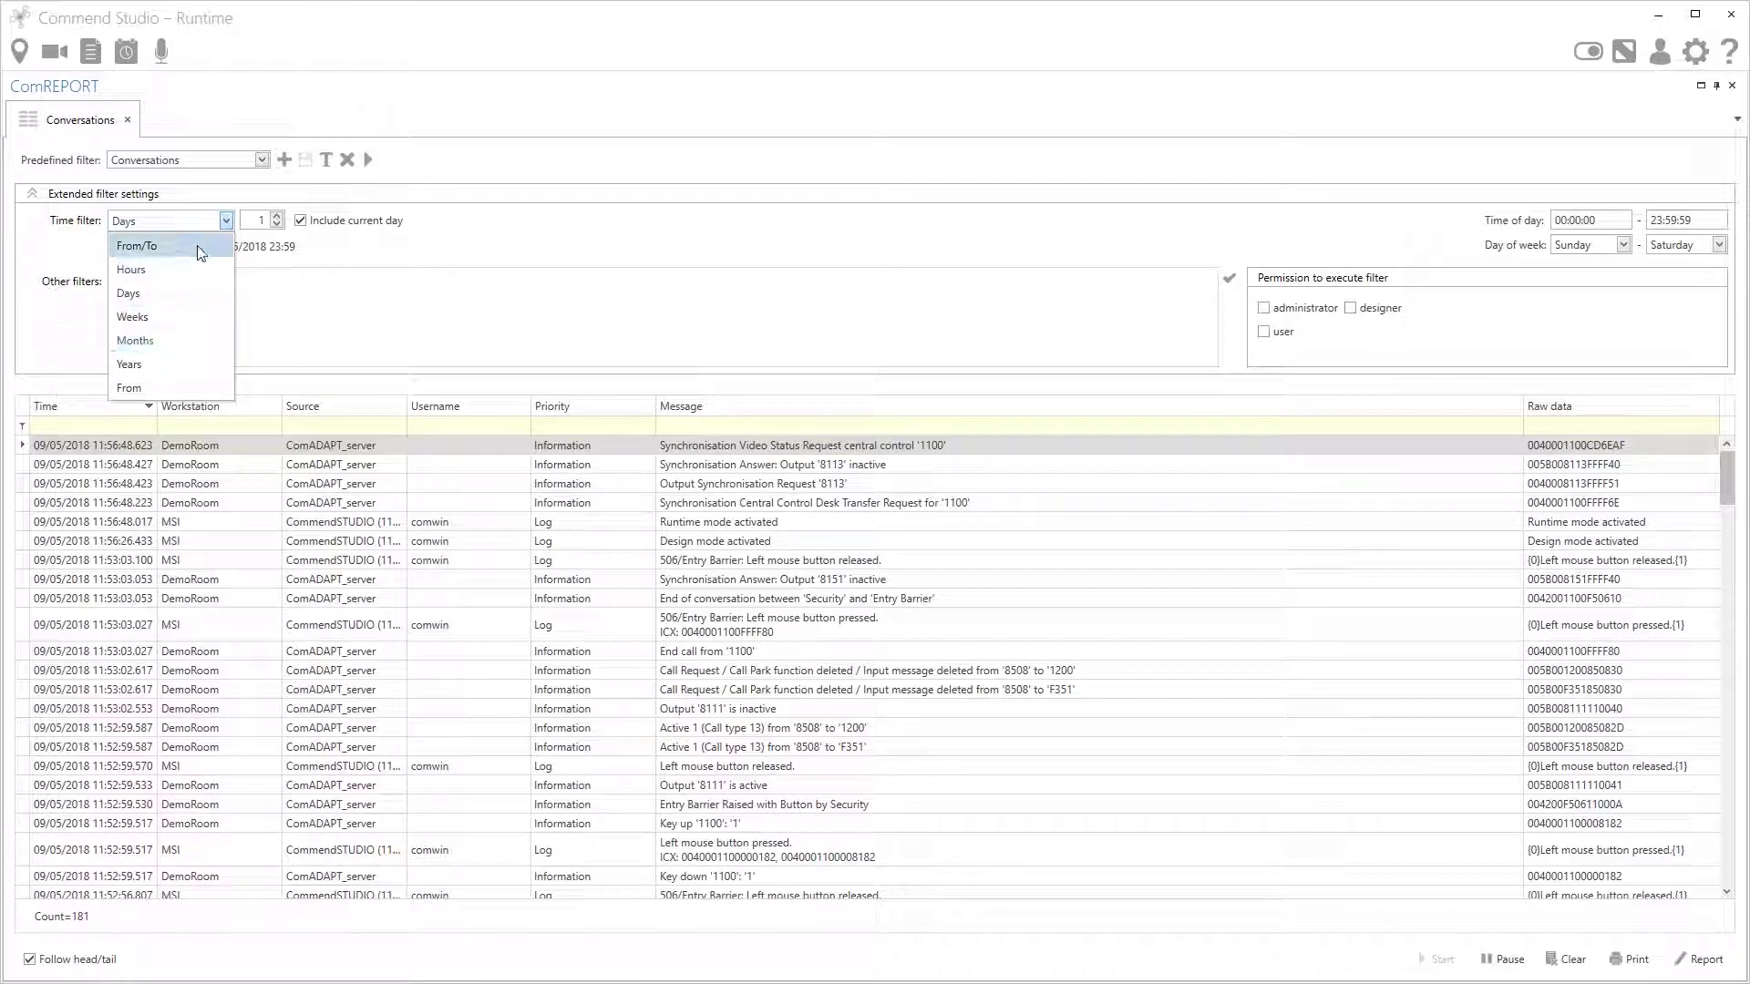
{"action": "left_click", "coordinate": [171, 292]}
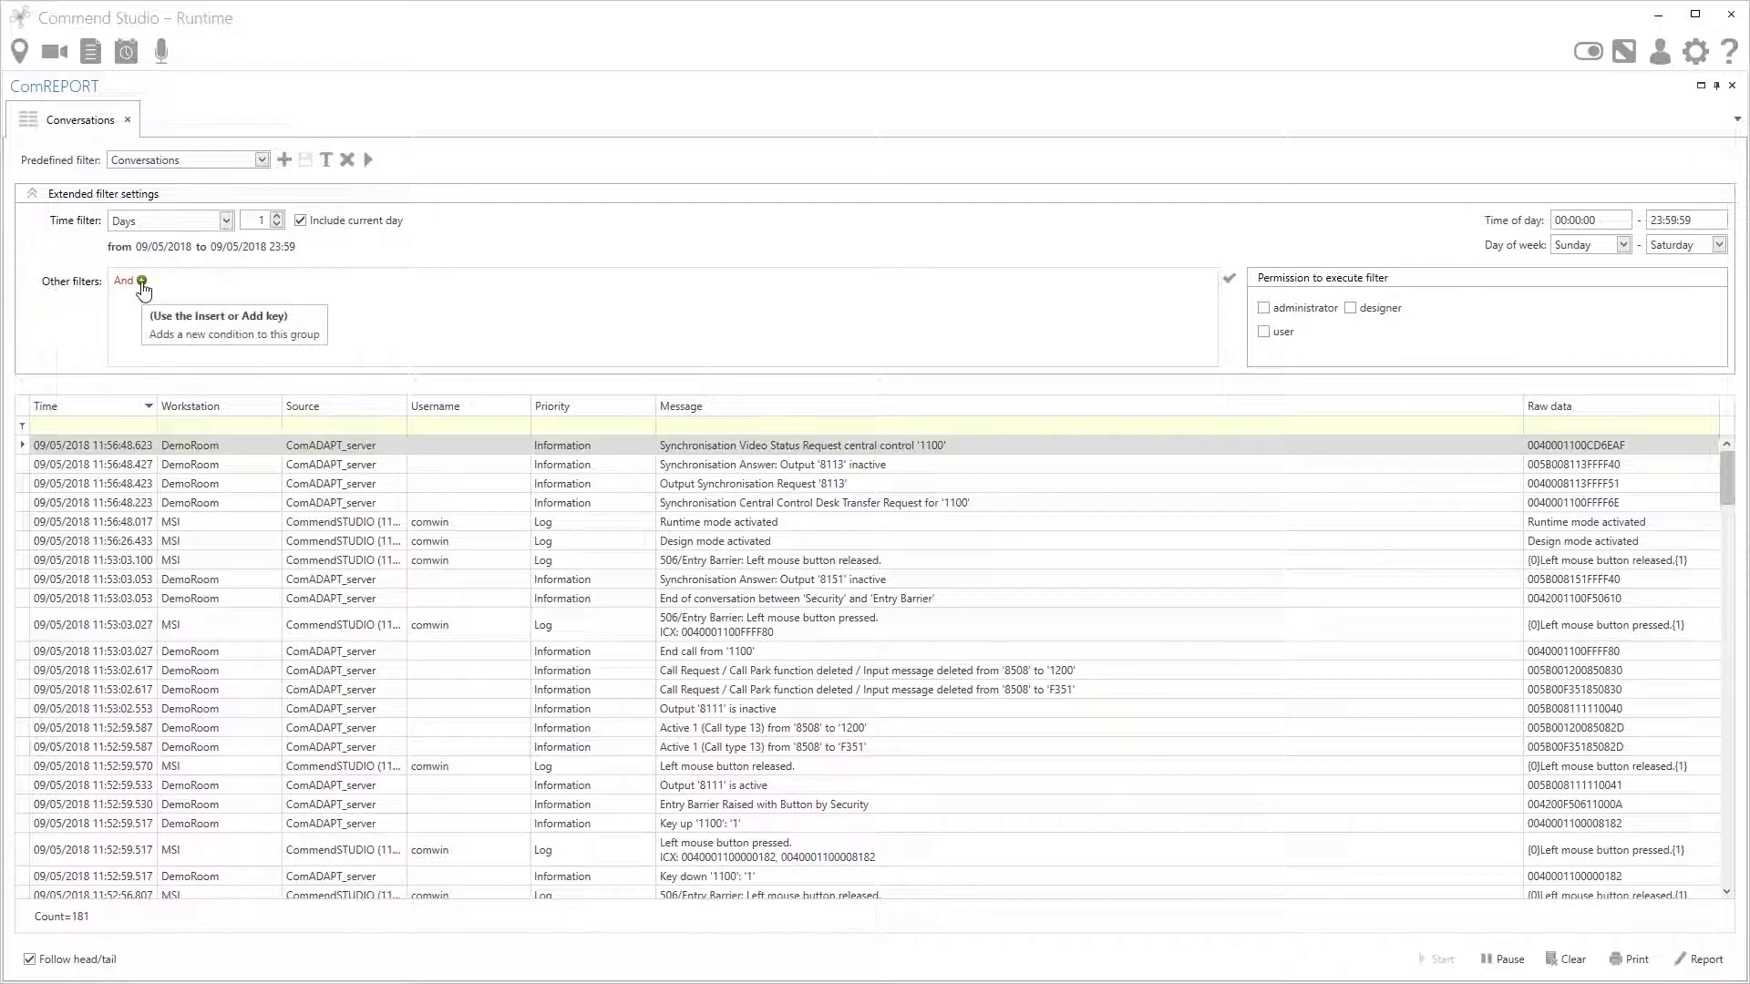
- Add a Message Contains 'conversation' condition to the Conversations filter and accept it
{"action": "left_click", "coordinate": [142, 282]}
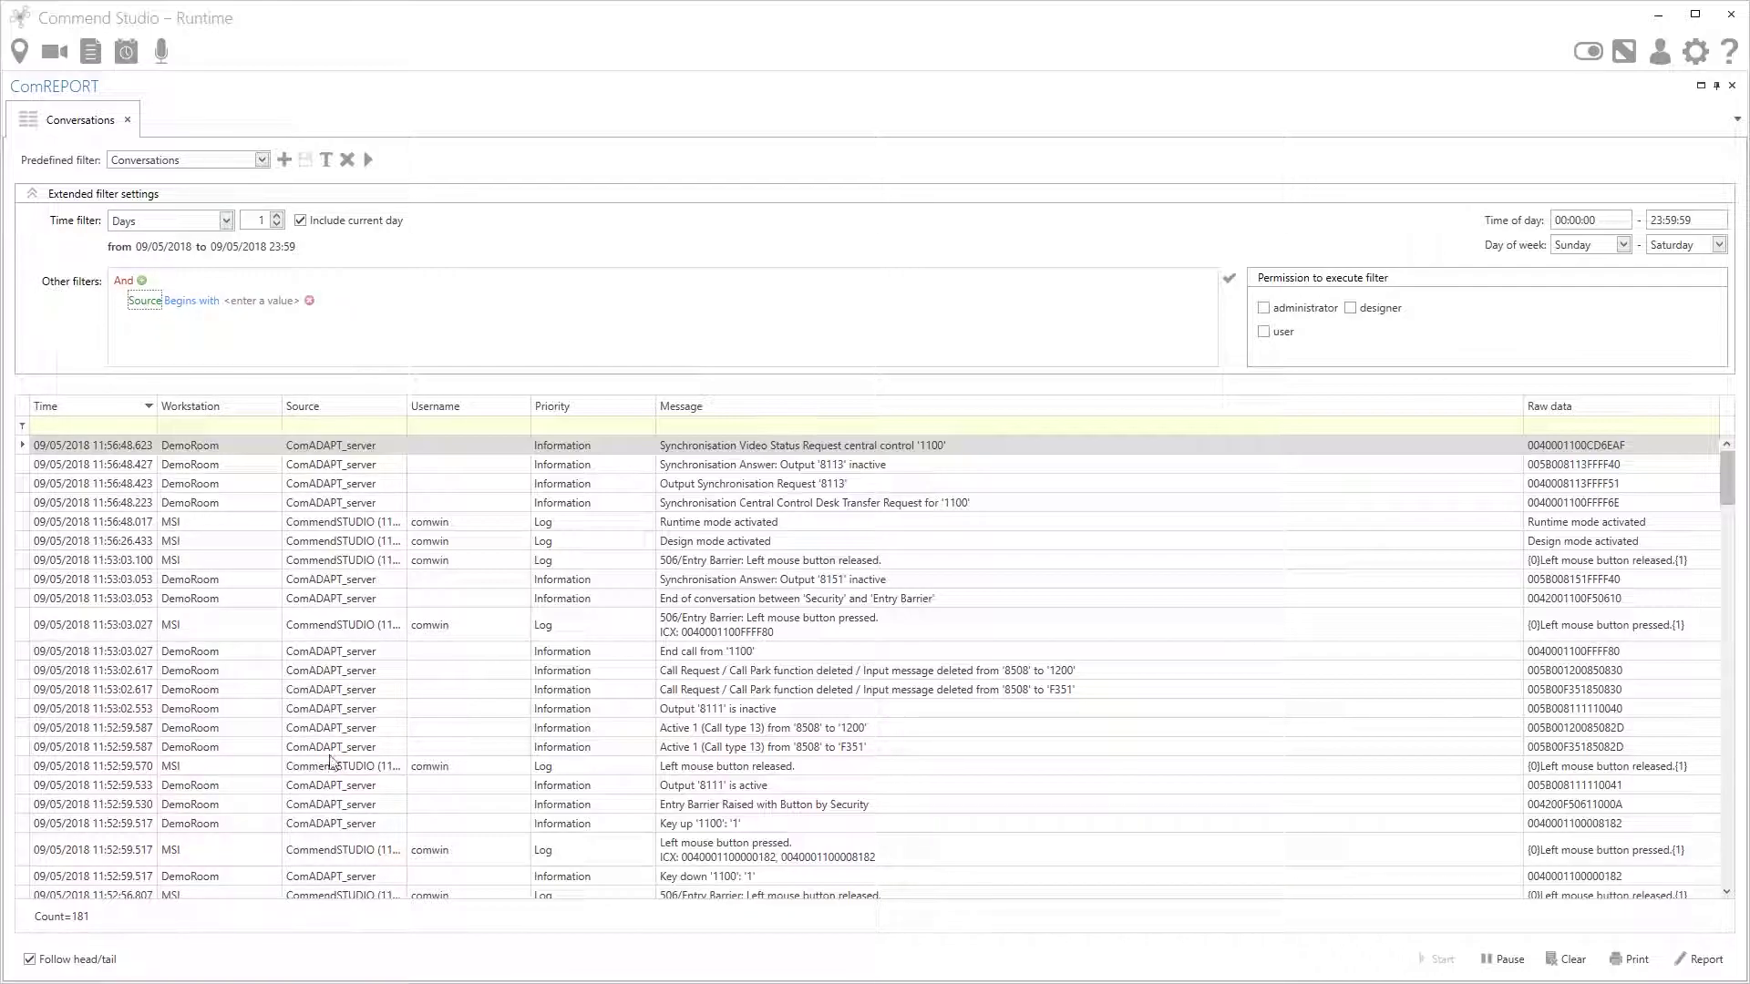
{"action": "left_click", "coordinate": [144, 301]}
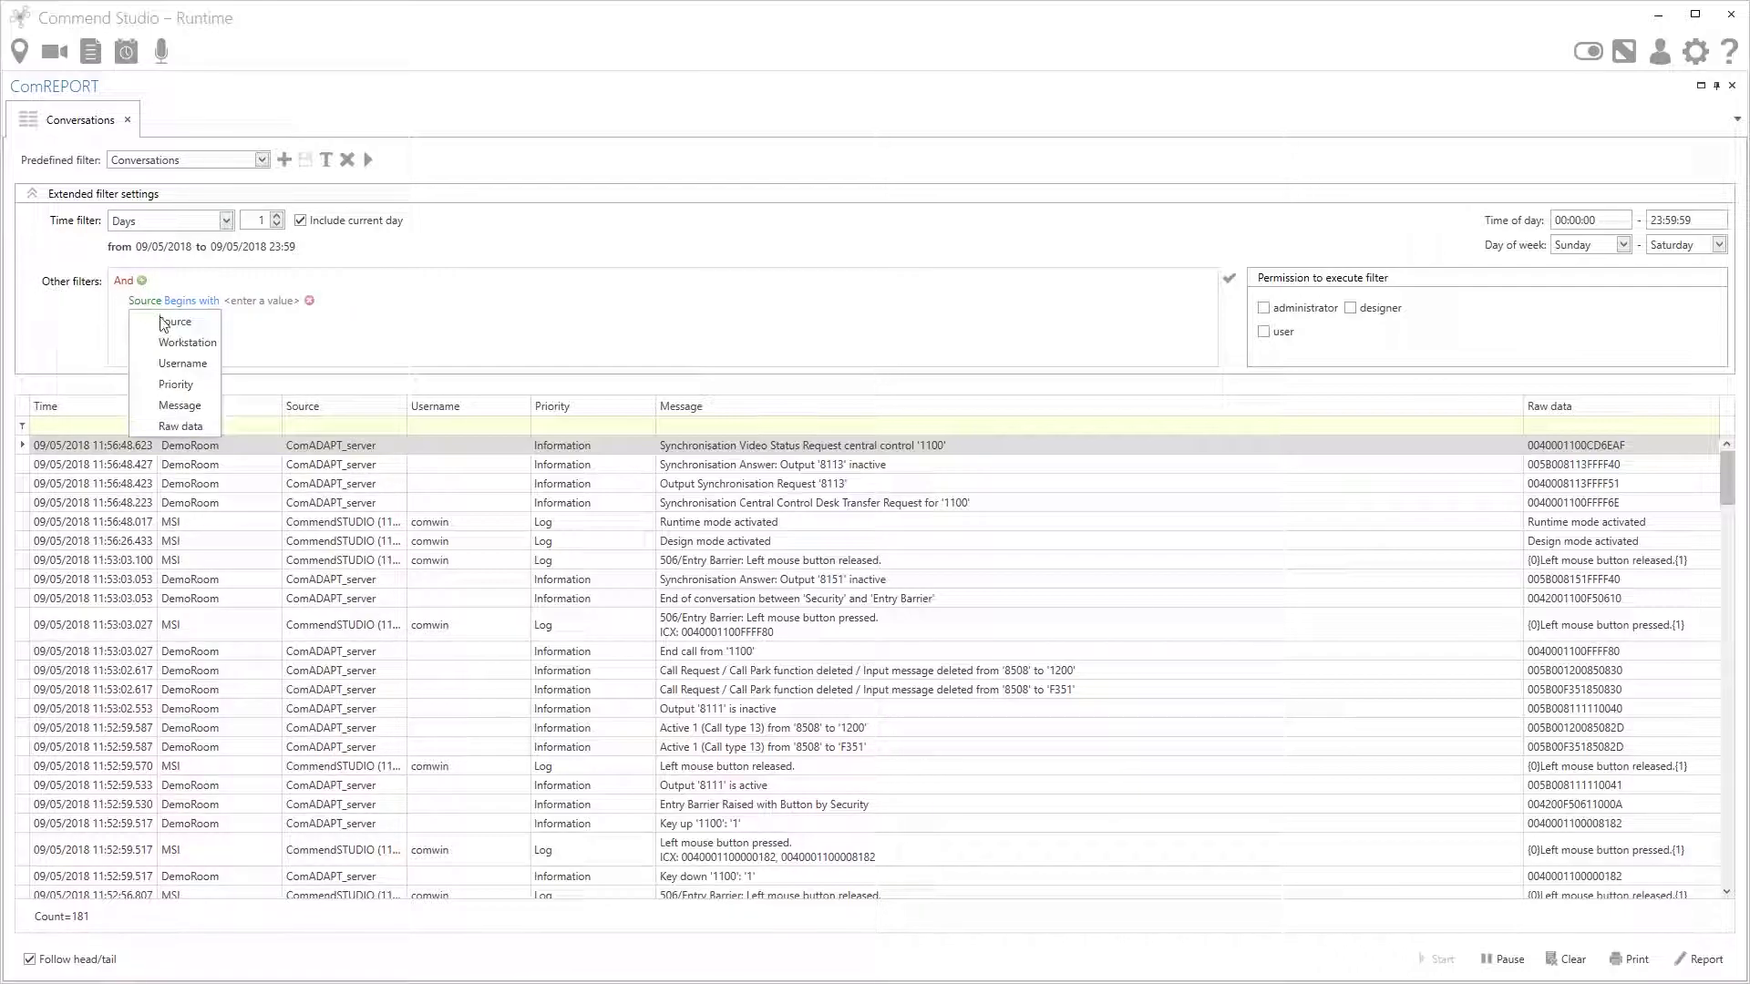
{"action": "left_click", "coordinate": [194, 406]}
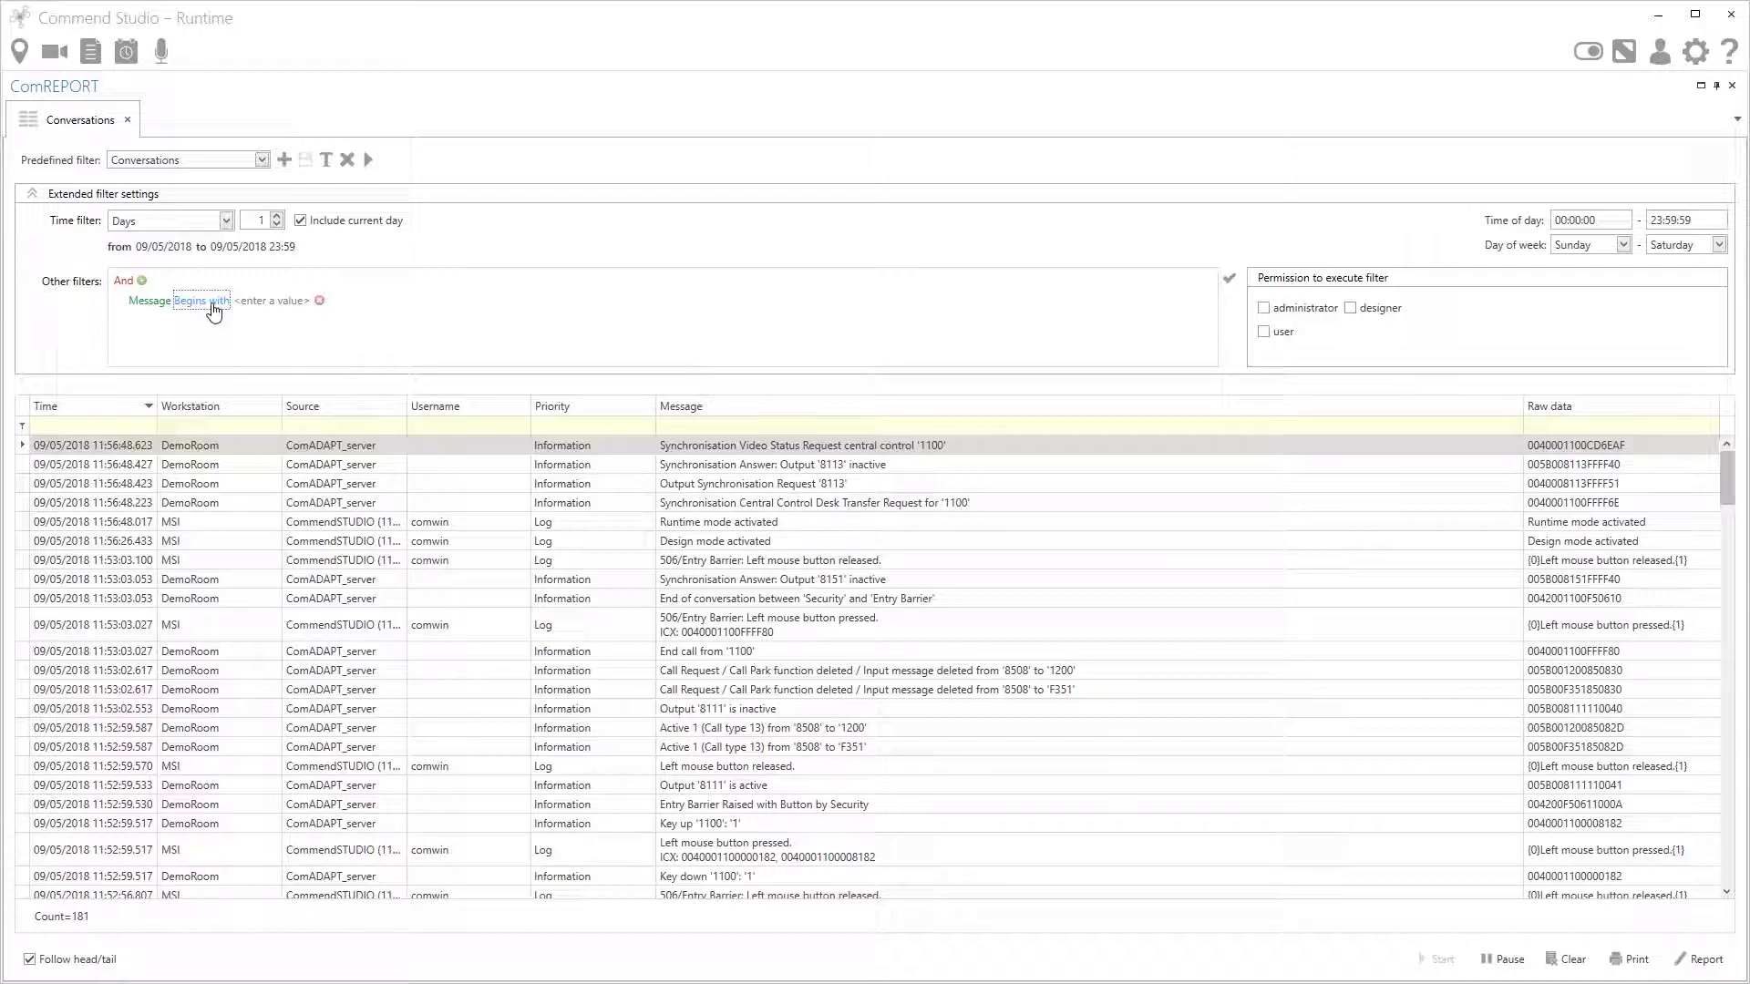
{"action": "left_click", "coordinate": [213, 308]}
{"action": "left_click", "coordinate": [233, 492]}
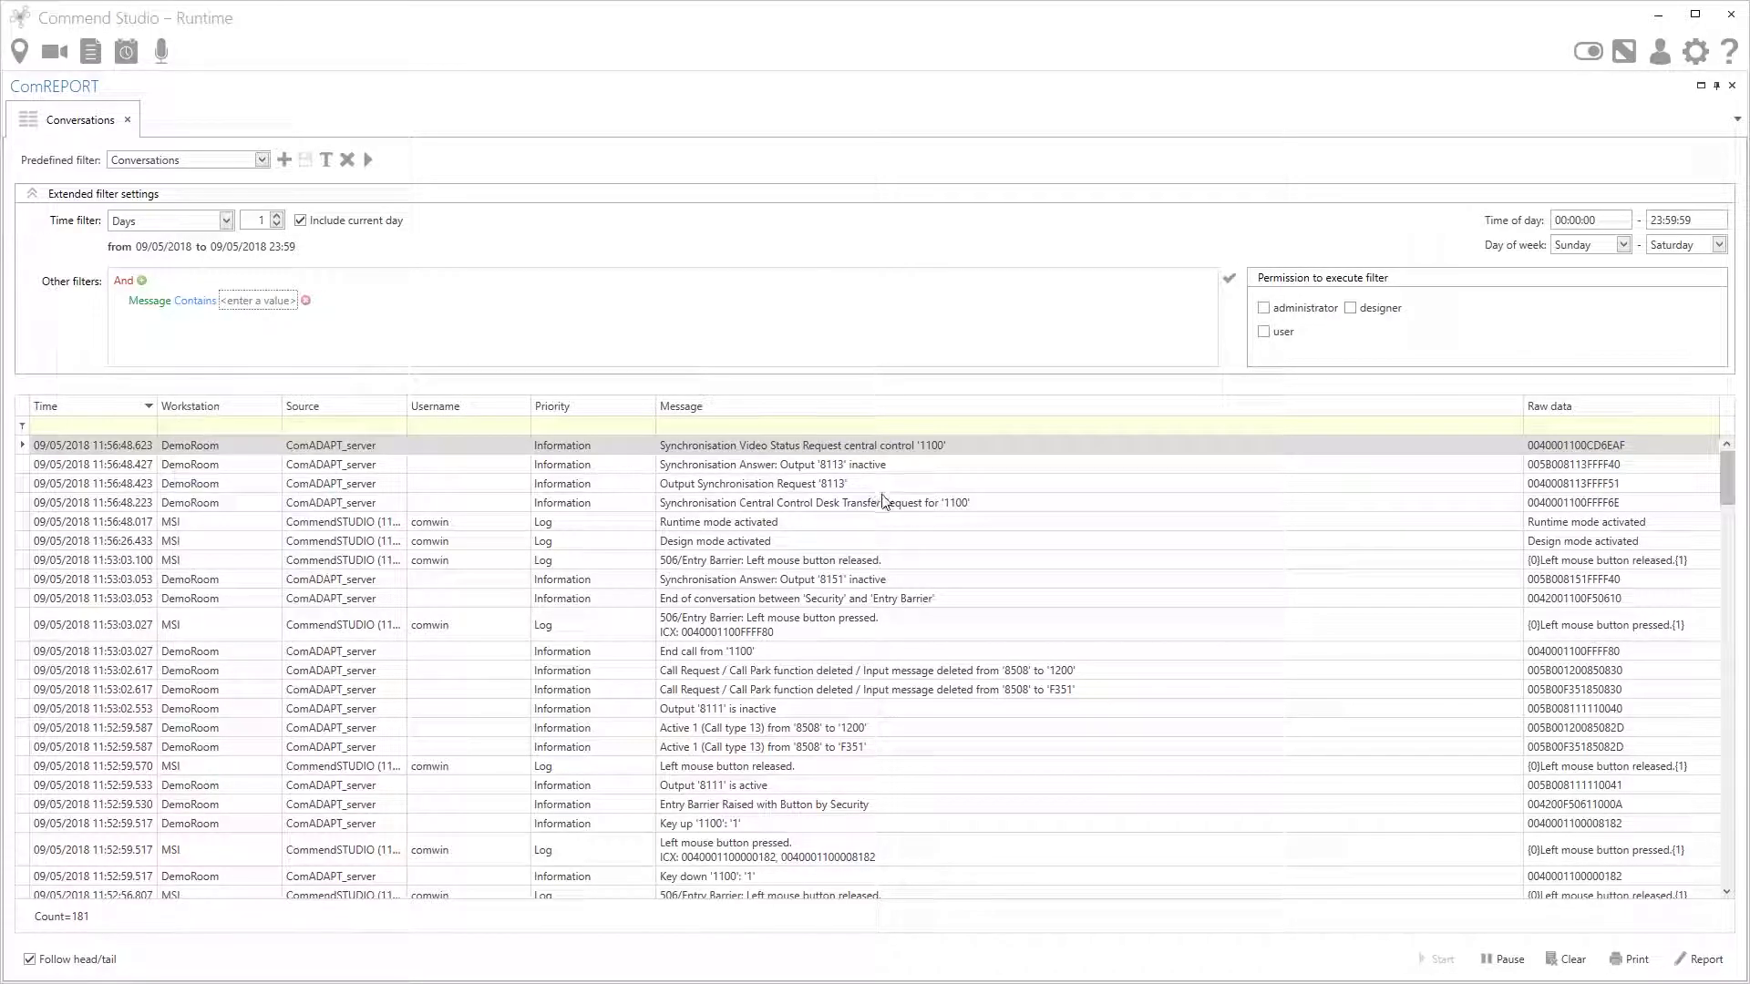
{"action": "left_click", "coordinate": [256, 302]}
{"action": "type", "text": "conversation"}
{"action": "key", "text": "Return"}
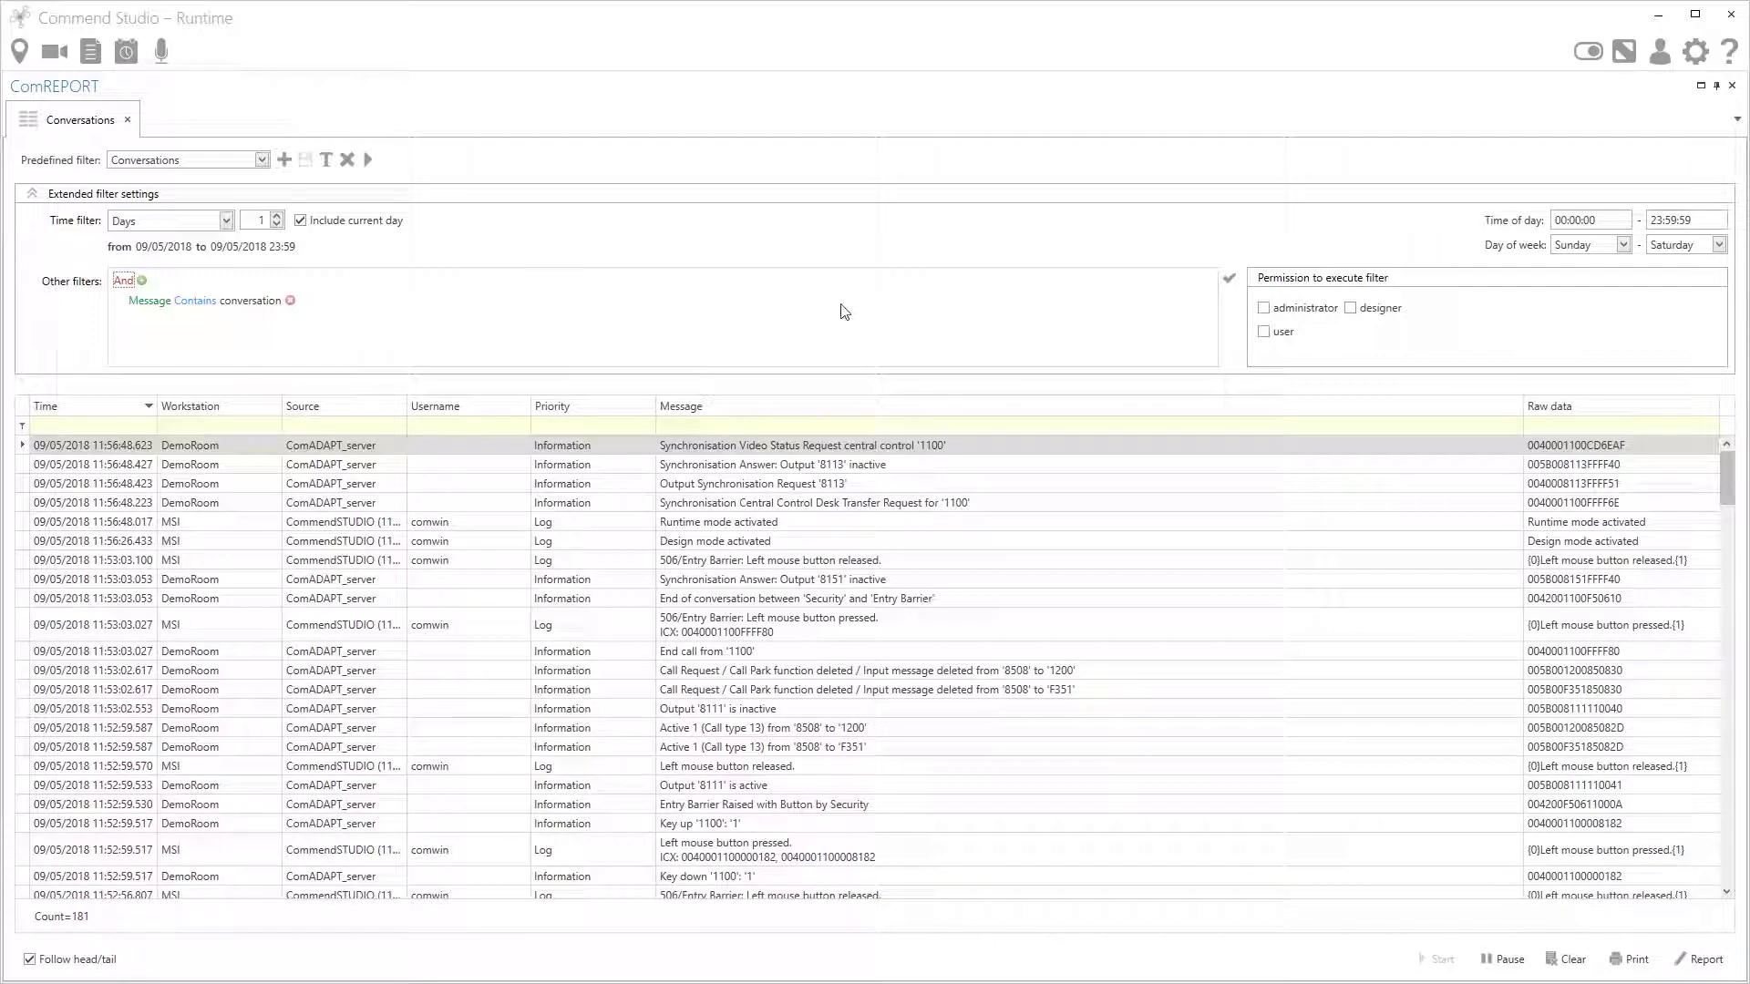
{"action": "left_click", "coordinate": [1231, 279]}
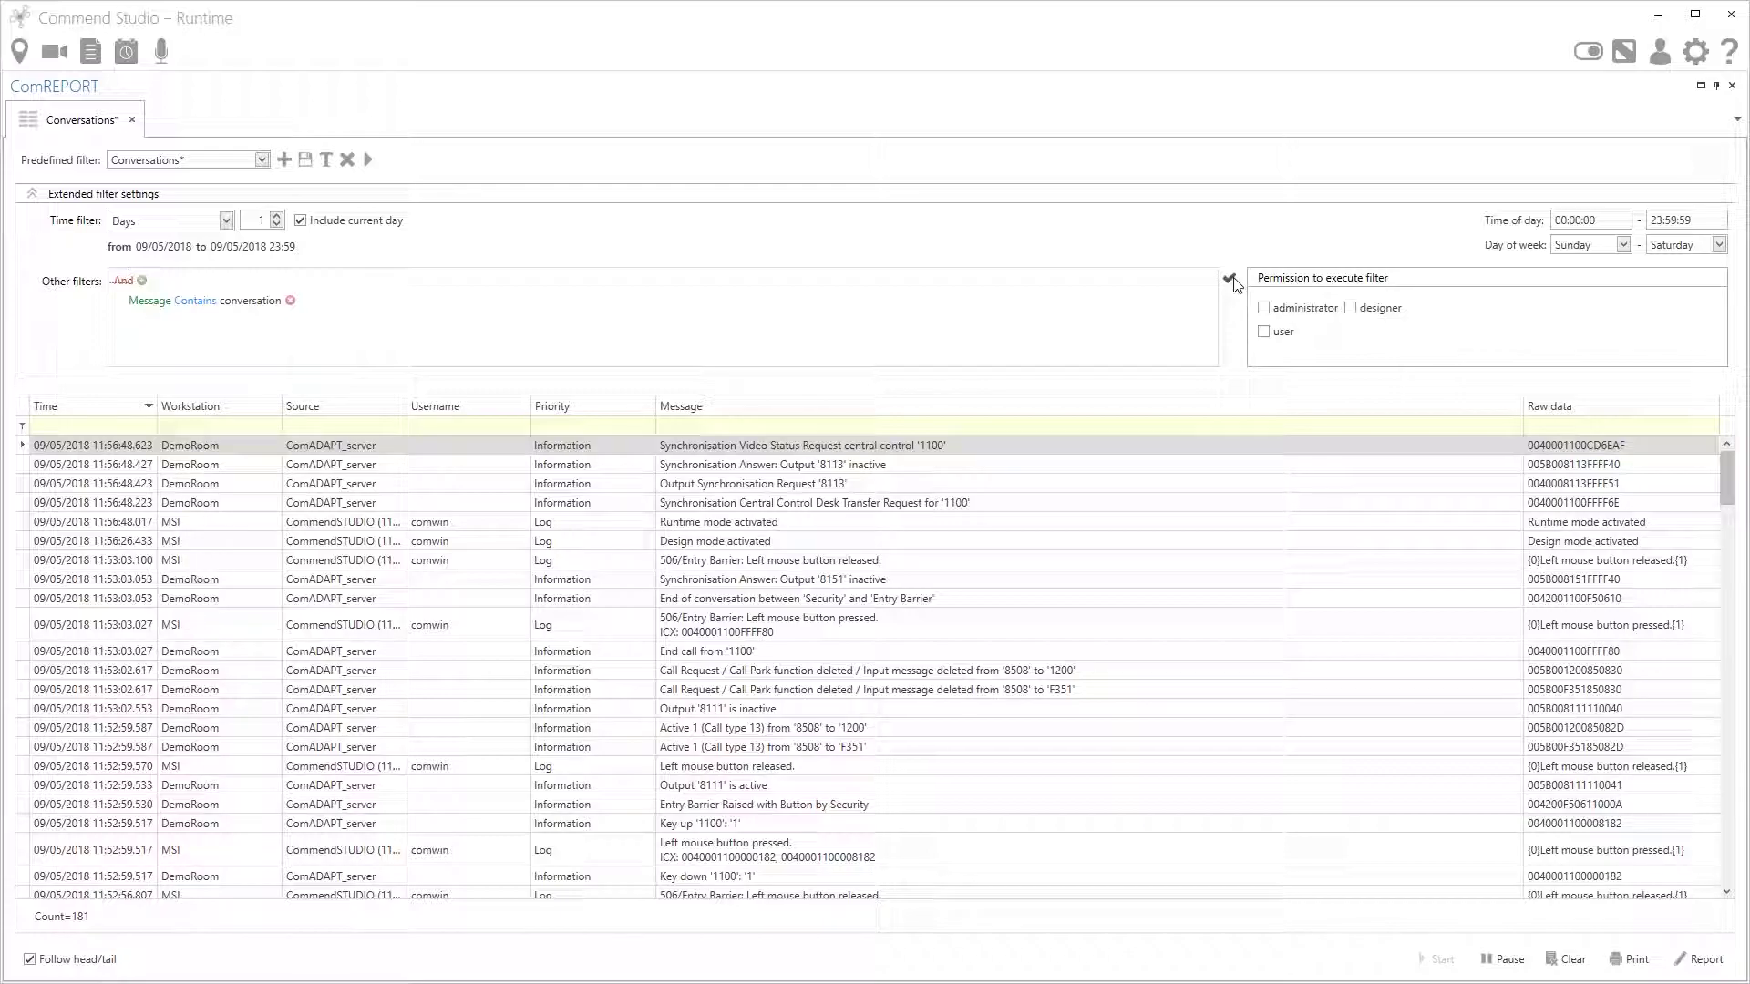
- Apply the Conversations filter to get 19 entries, then select the 11:46:50 and 11:46:48 rows
{"action": "left_click", "coordinate": [368, 161]}
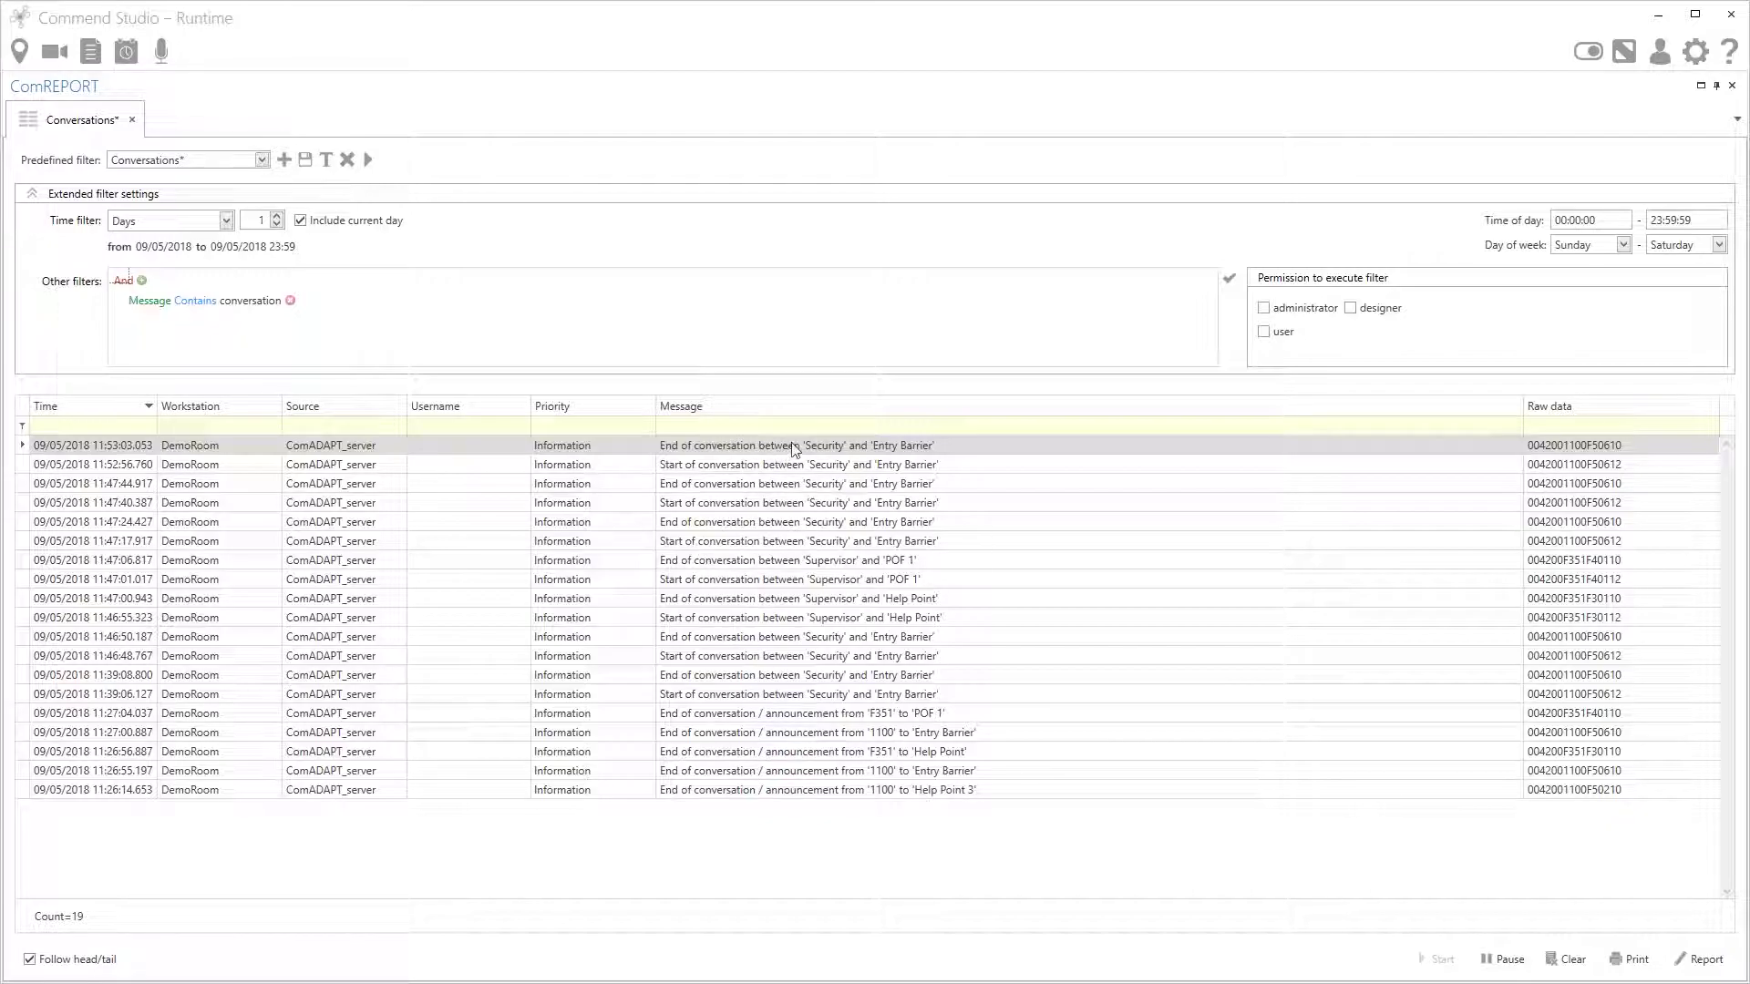
{"action": "left_click", "coordinate": [850, 640]}
{"action": "left_click", "coordinate": [838, 656]}
{"action": "left_click", "coordinate": [835, 636]}
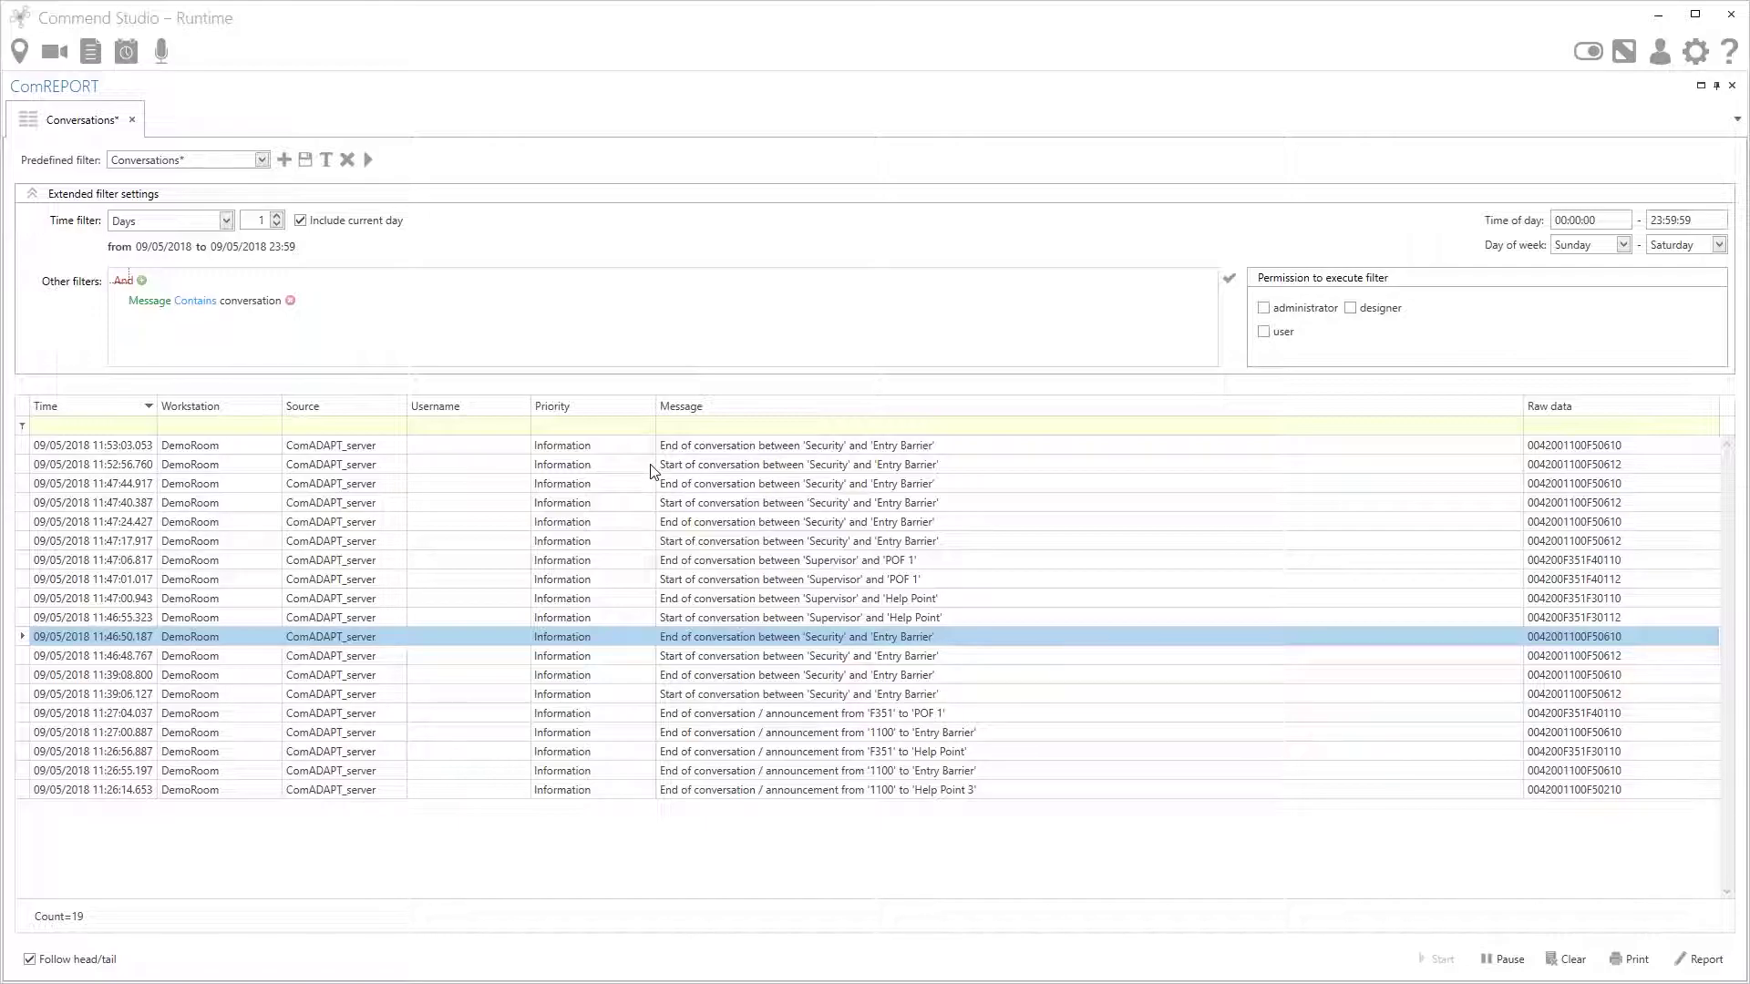
- Load and run the Barrier Activity predefined filter, showing its 2 barrier-raised entries
{"action": "left_click", "coordinate": [261, 161]}
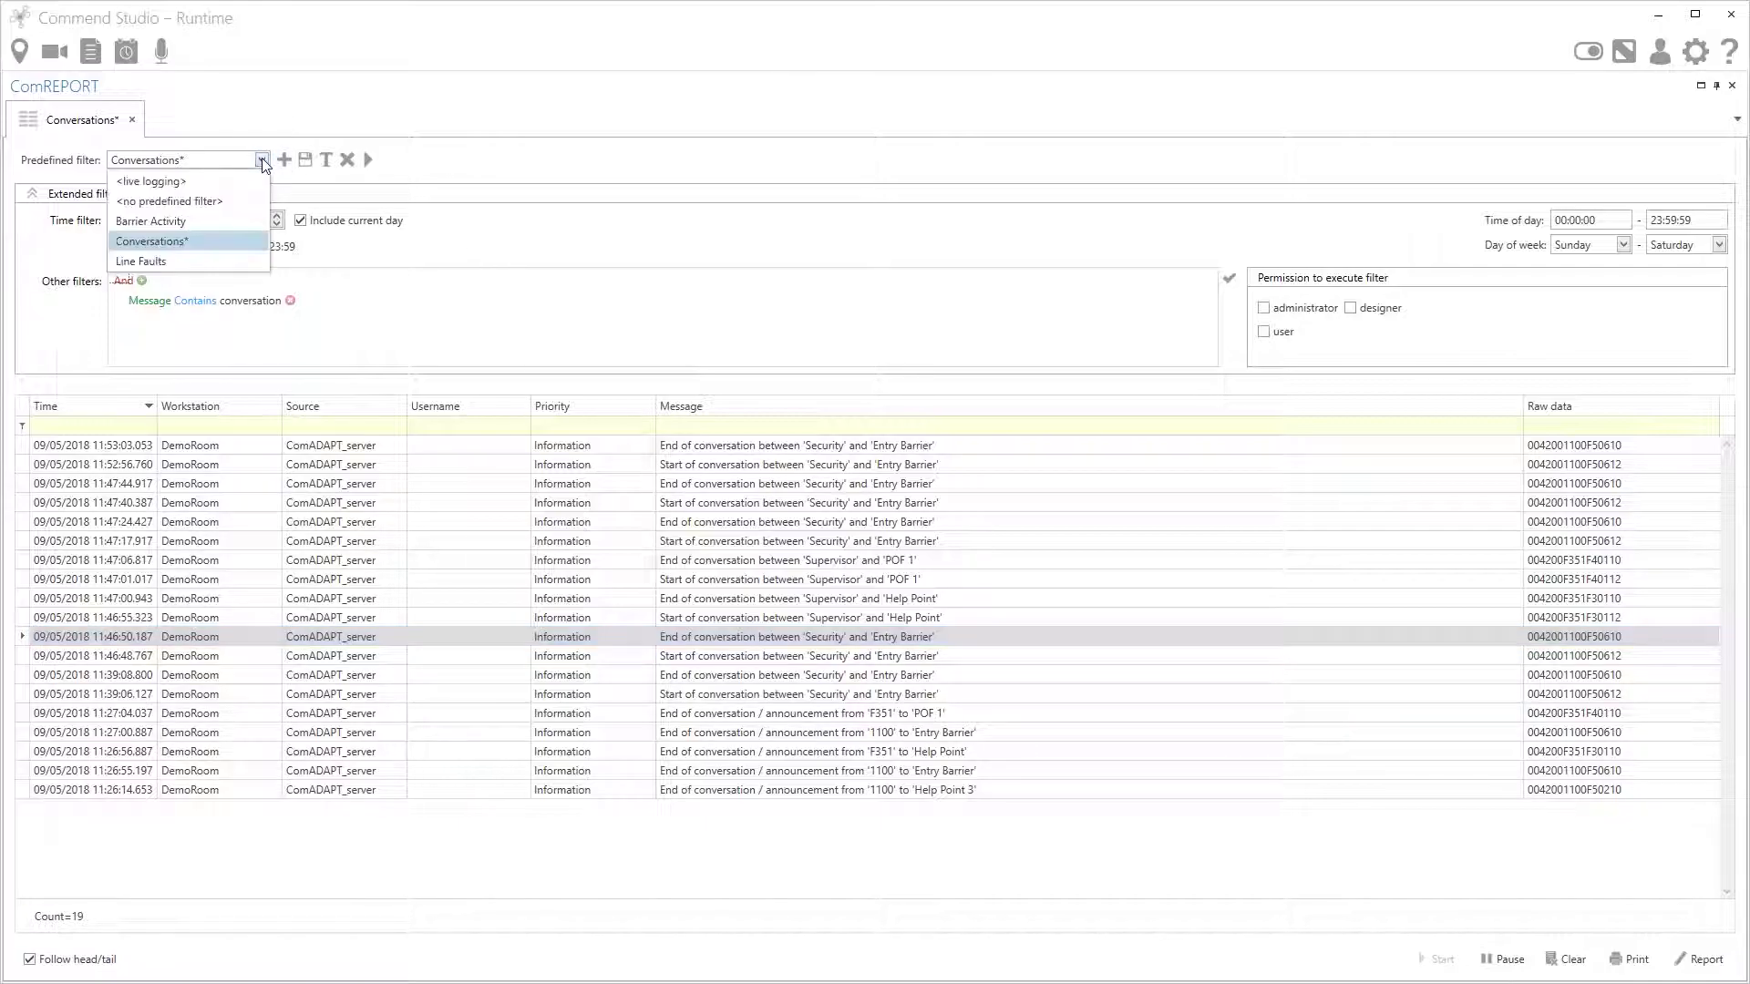
{"action": "left_click", "coordinate": [181, 225]}
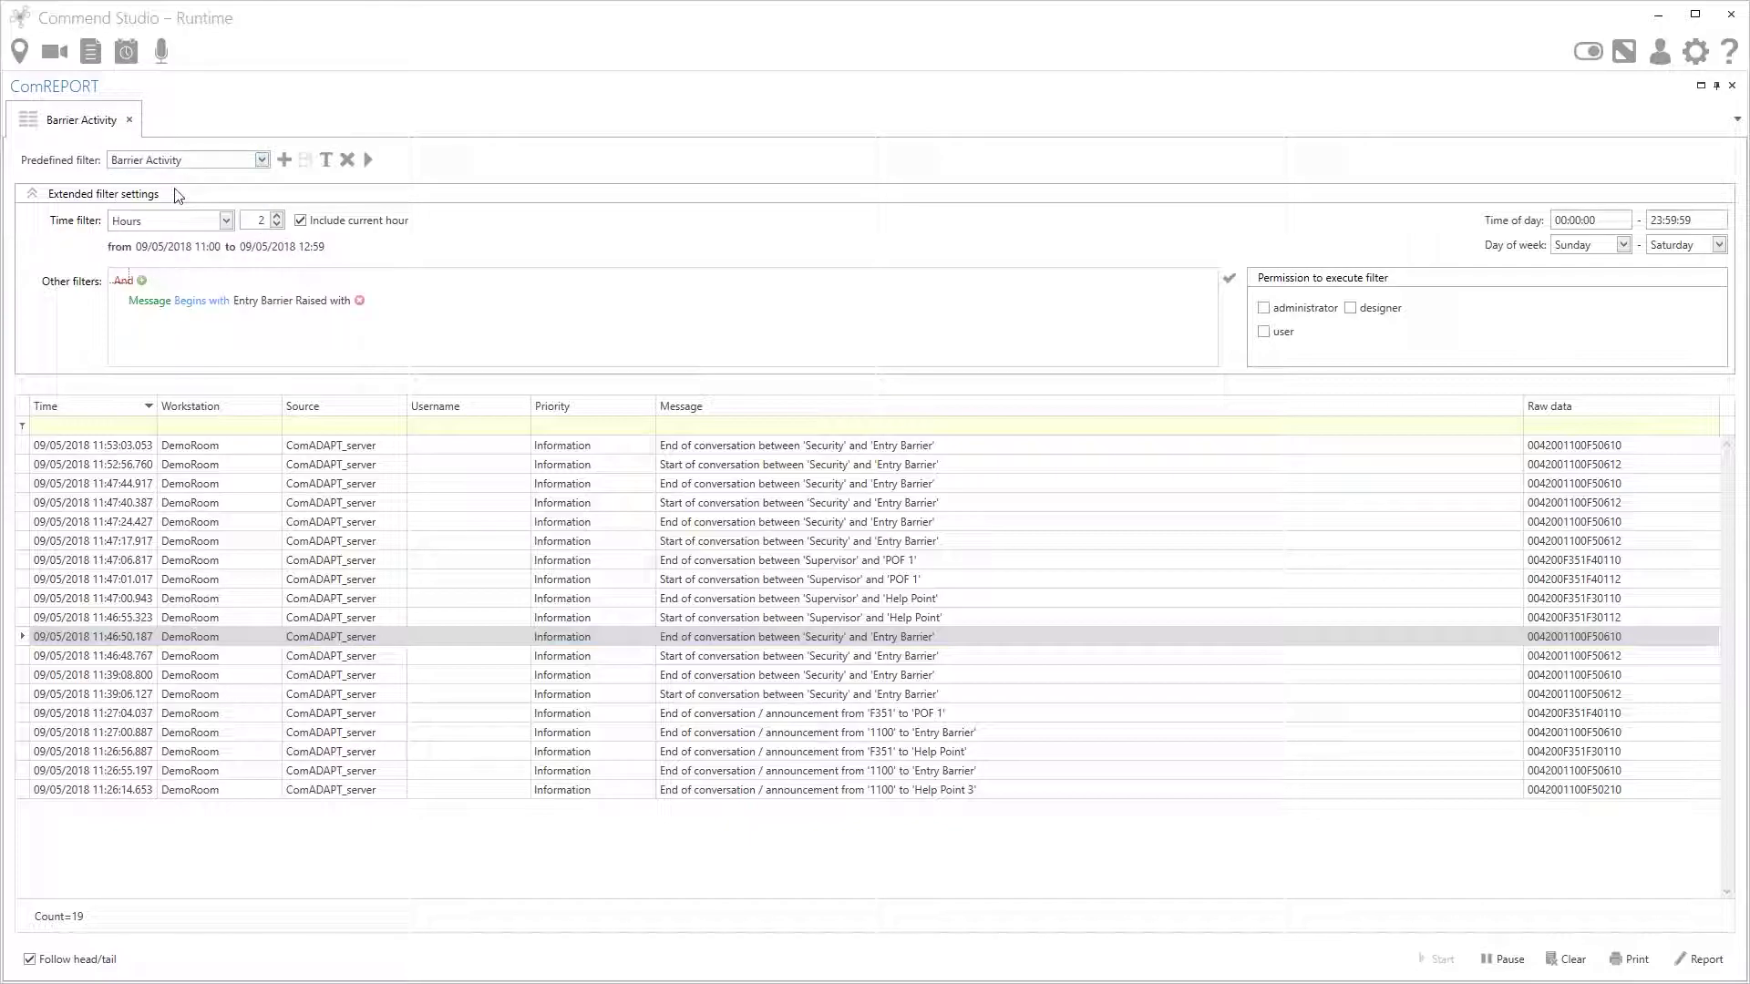
{"action": "left_click", "coordinate": [368, 161]}
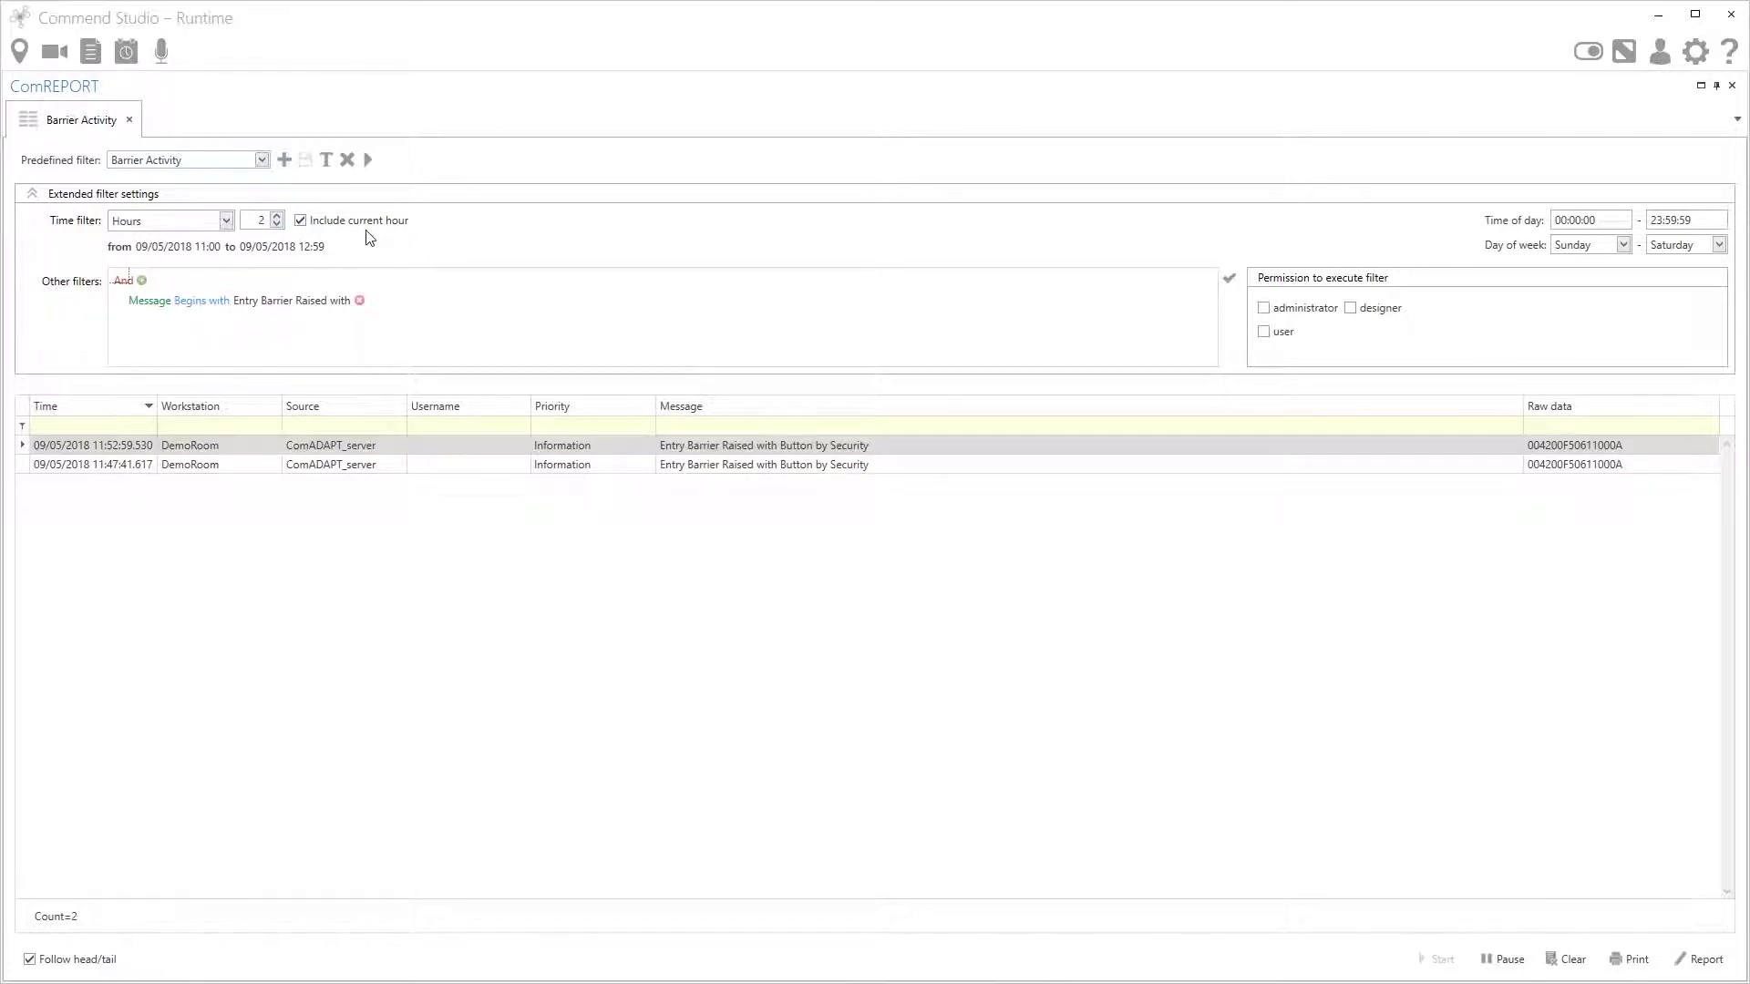
- Switch back to the Conversations filter and rerun it so the log lists 19 entries
{"action": "left_click", "coordinate": [261, 161]}
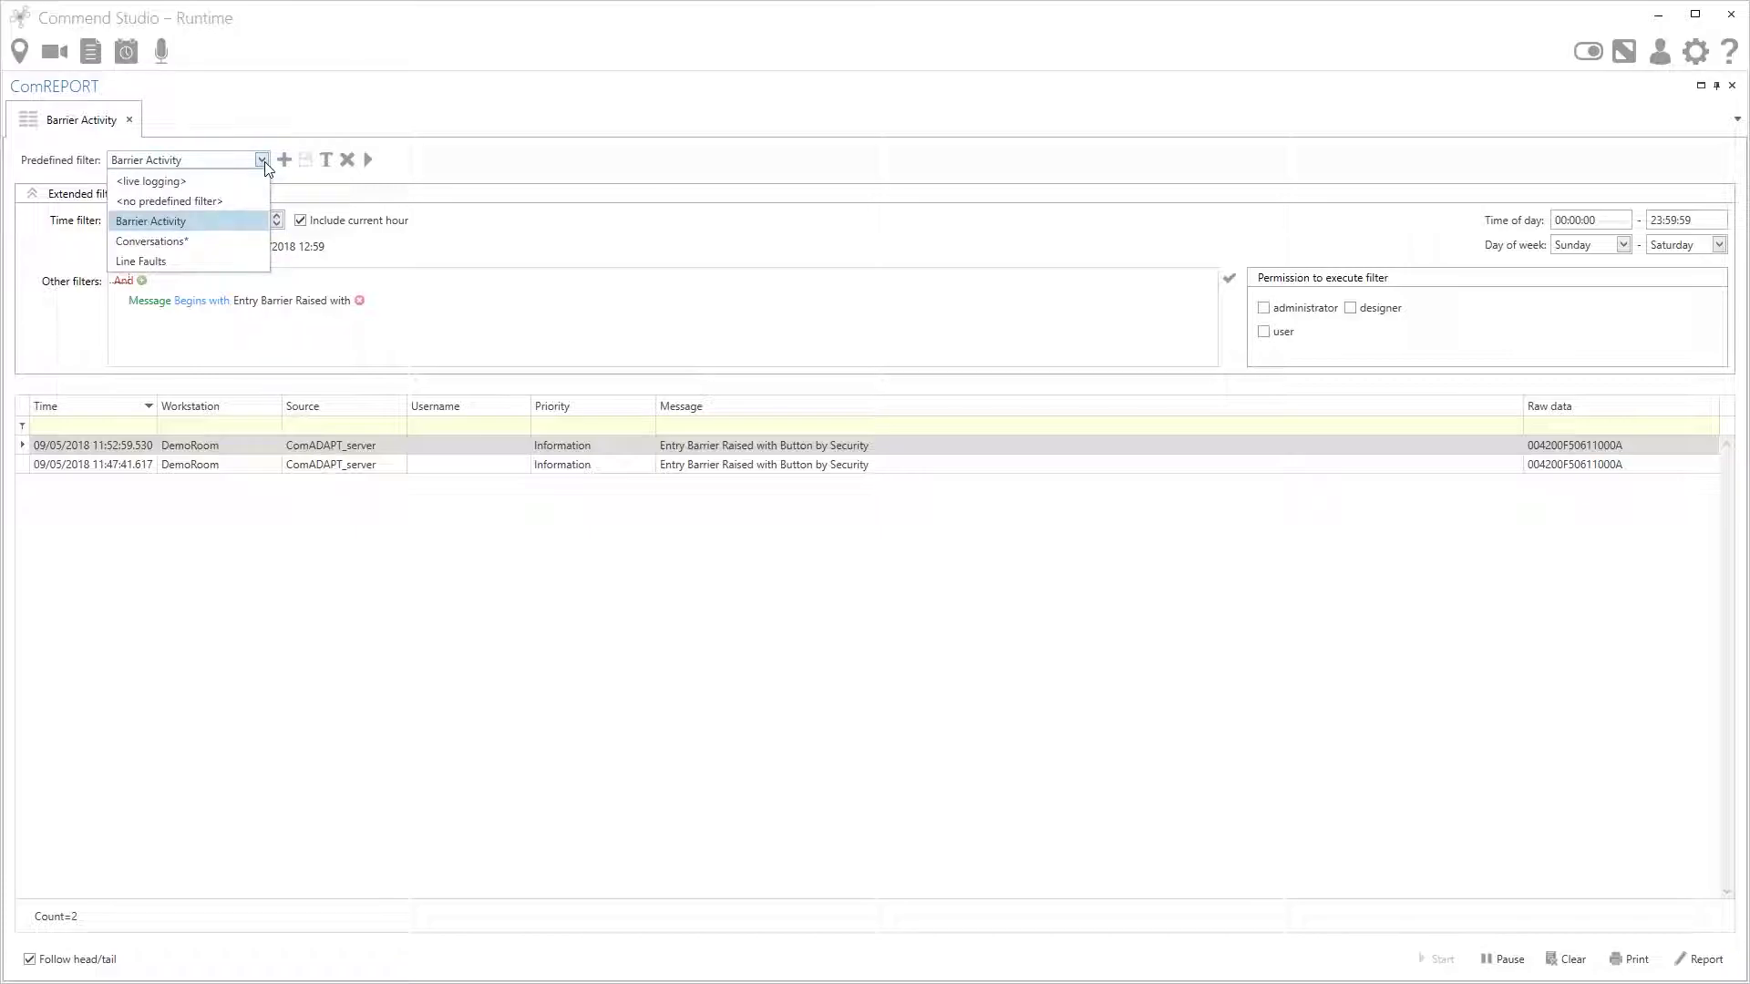
{"action": "left_click", "coordinate": [178, 242]}
{"action": "left_click", "coordinate": [369, 160]}
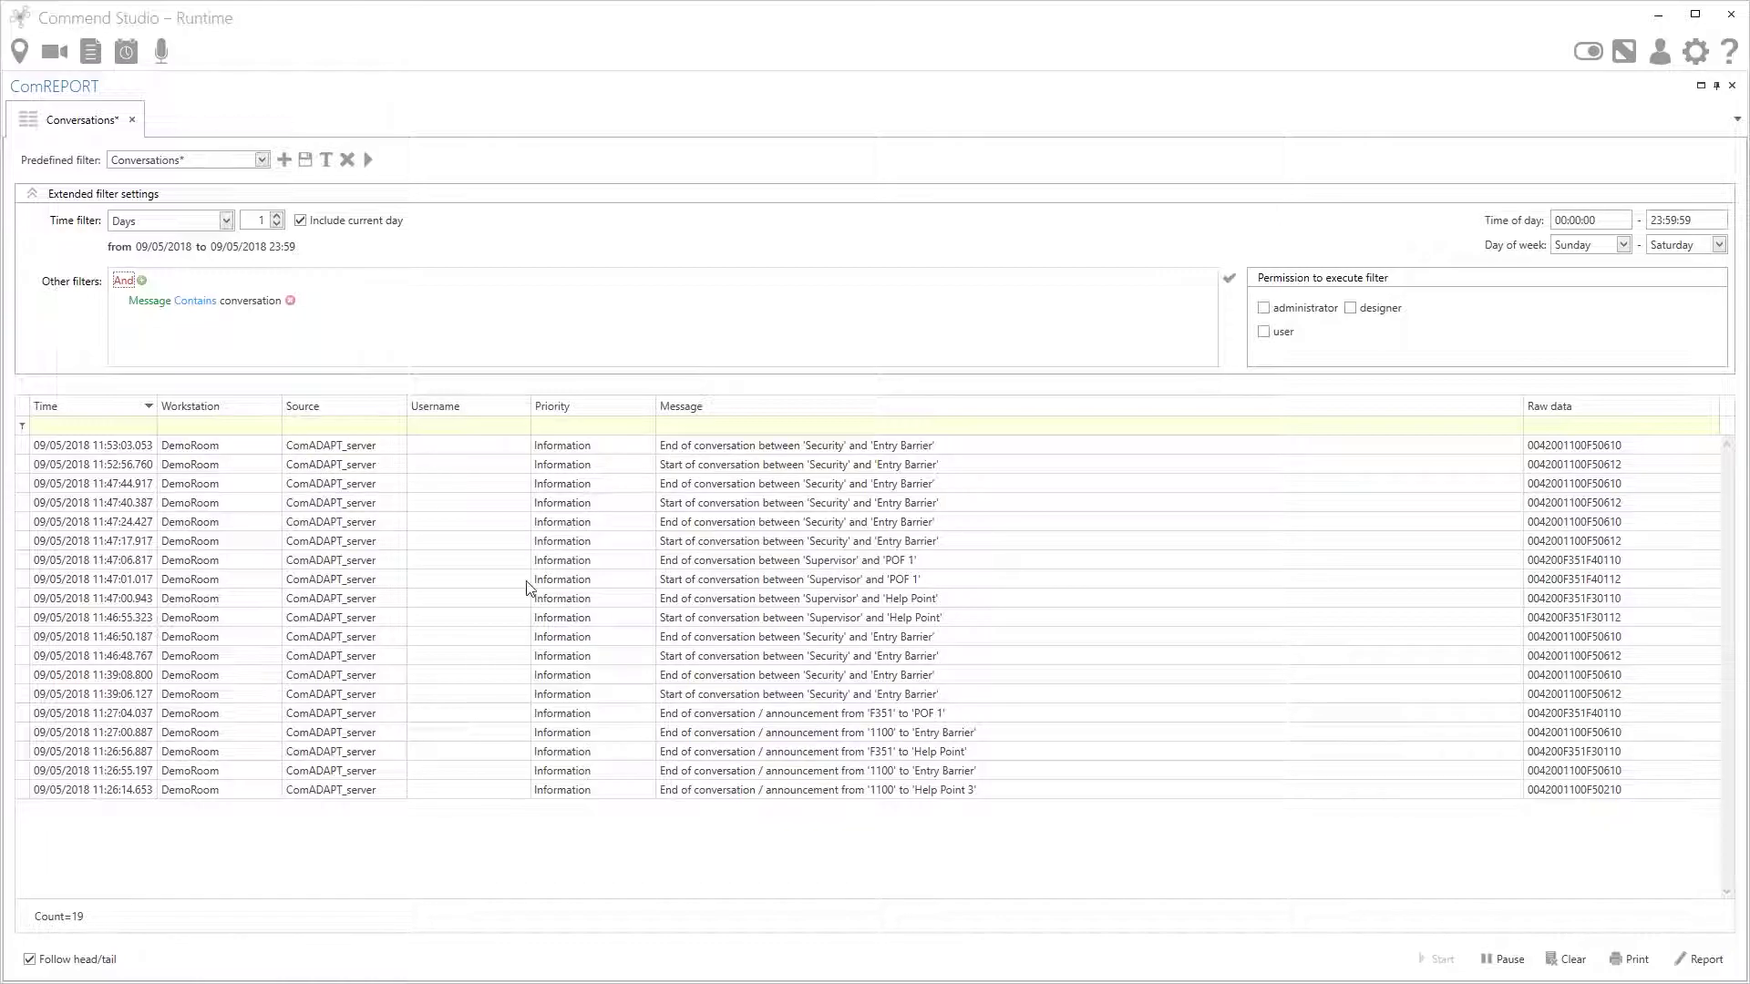
- Hide the Username, Source, Workstation and Raw data columns using the Column Chooser
{"action": "right_click", "coordinate": [458, 410]}
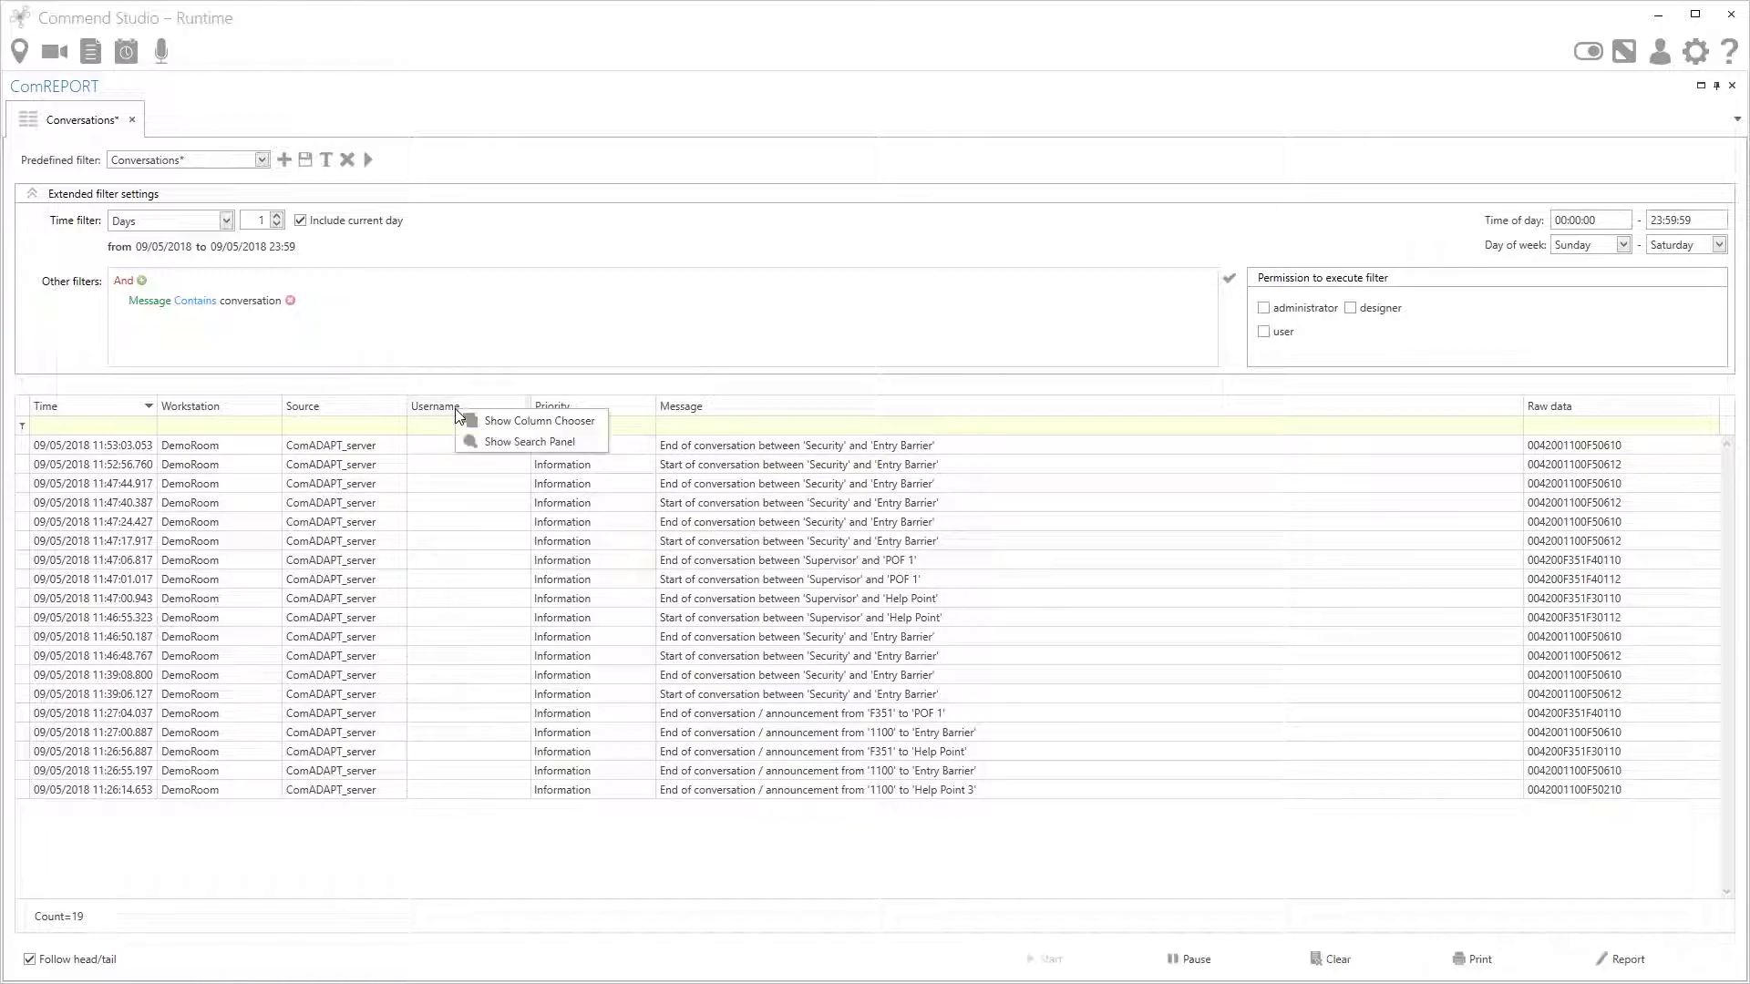
{"action": "left_click", "coordinate": [500, 423]}
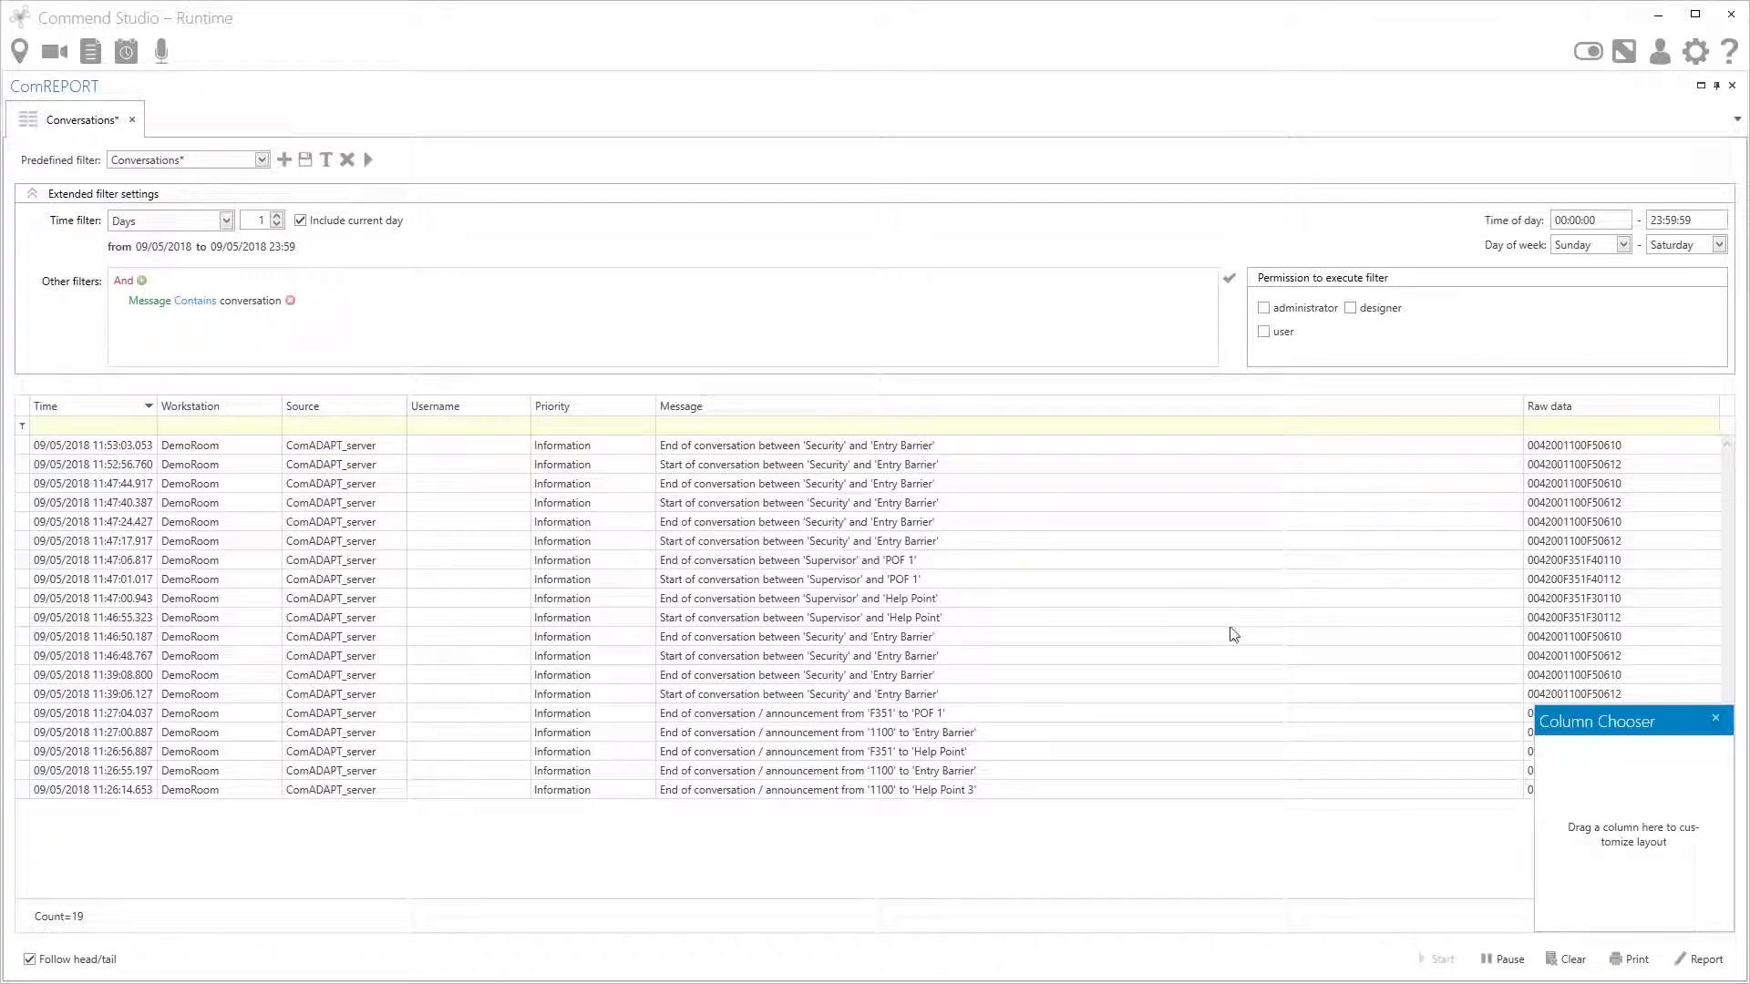
{"action": "left_click_drag", "start_coordinate": [1232, 635], "coordinate": [1619, 828]}
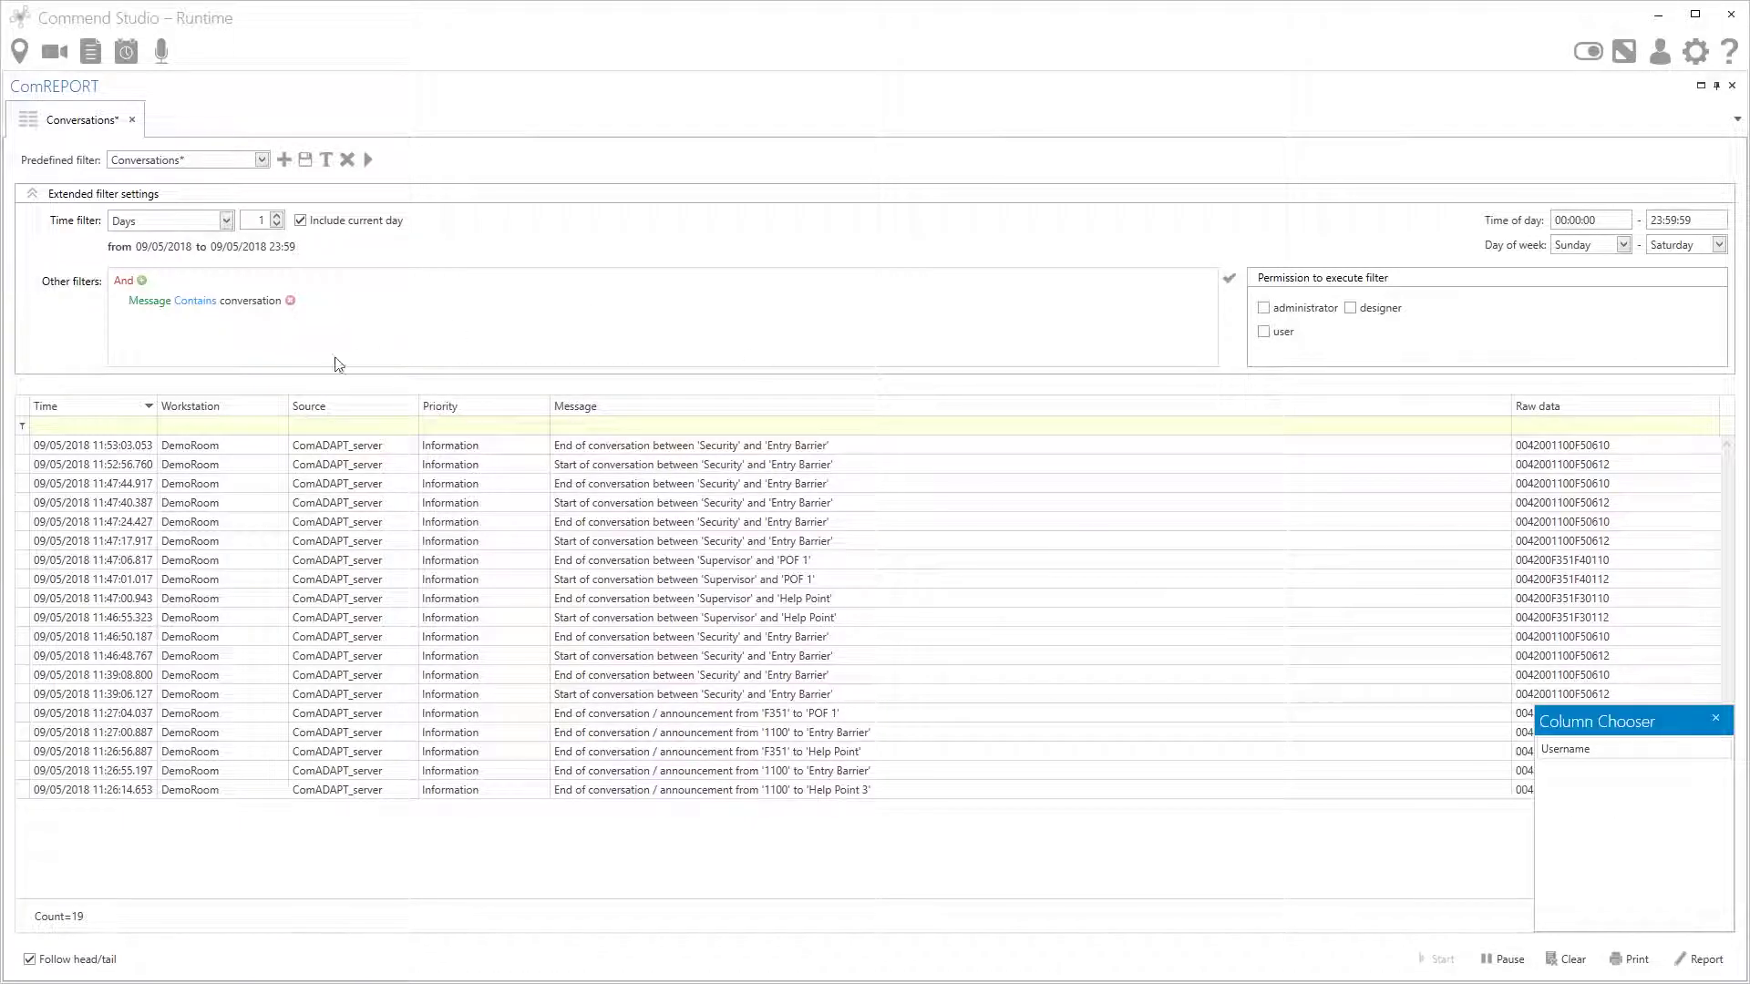
{"action": "left_click_drag", "start_coordinate": [328, 405], "coordinate": [1651, 827]}
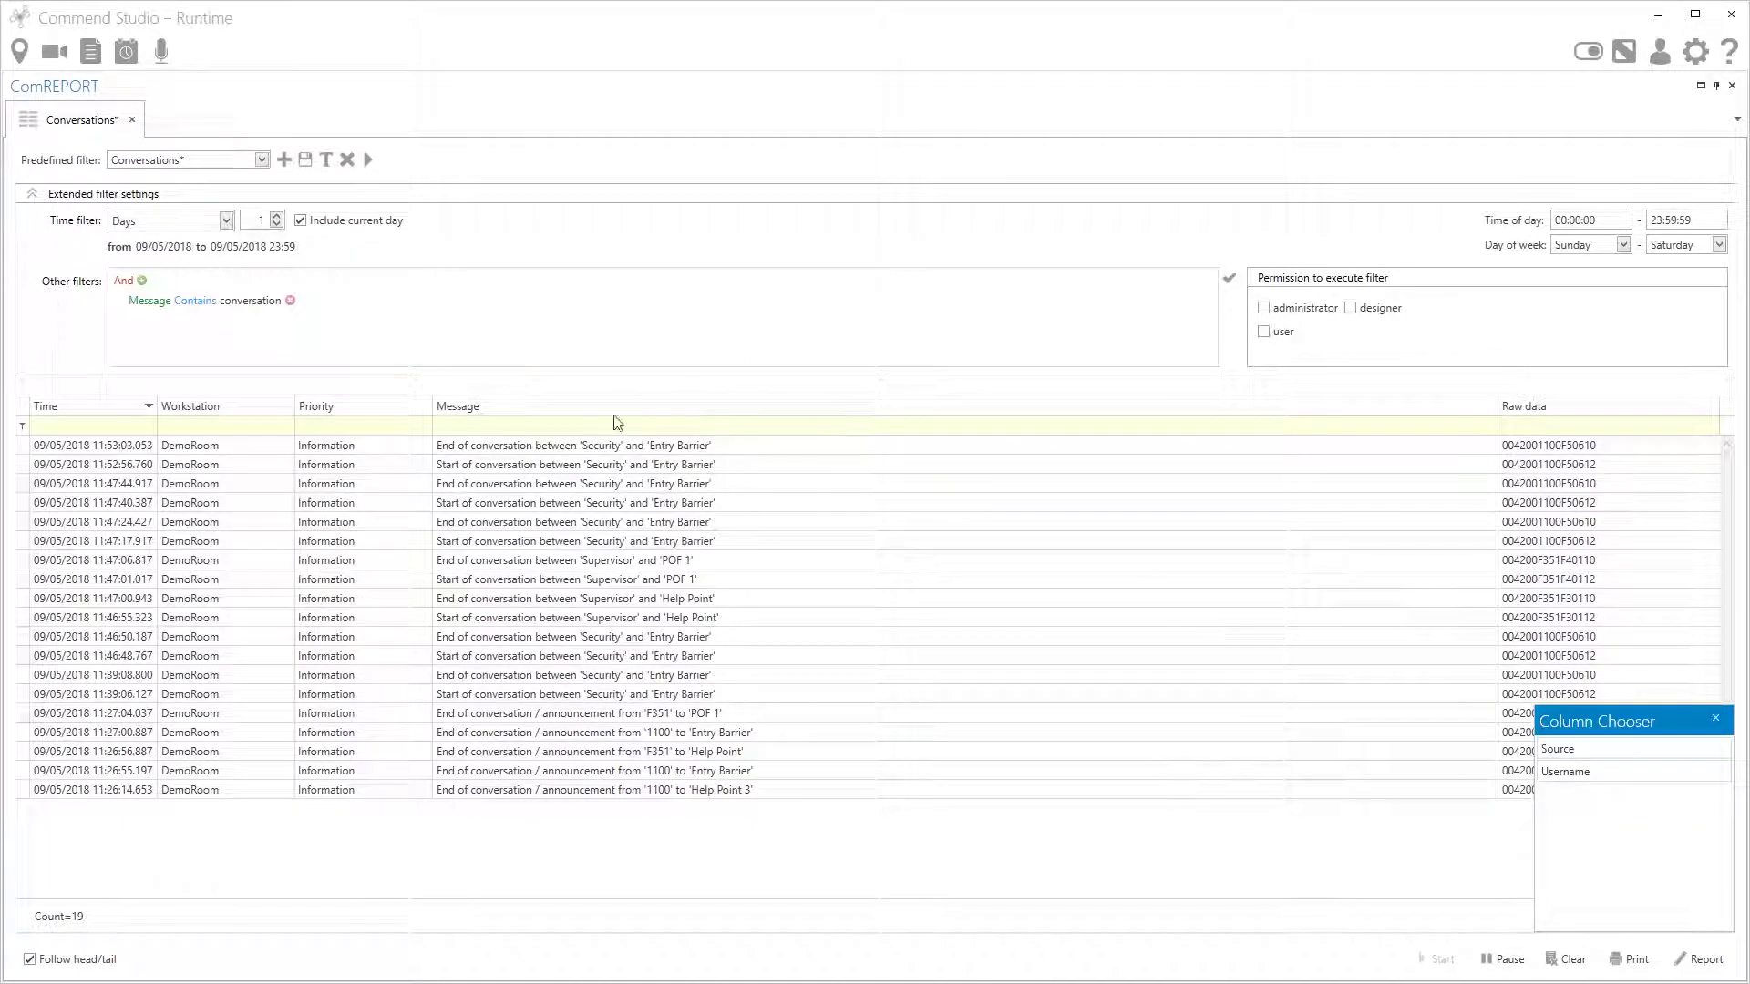
{"action": "left_click_drag", "start_coordinate": [187, 402], "coordinate": [1629, 843]}
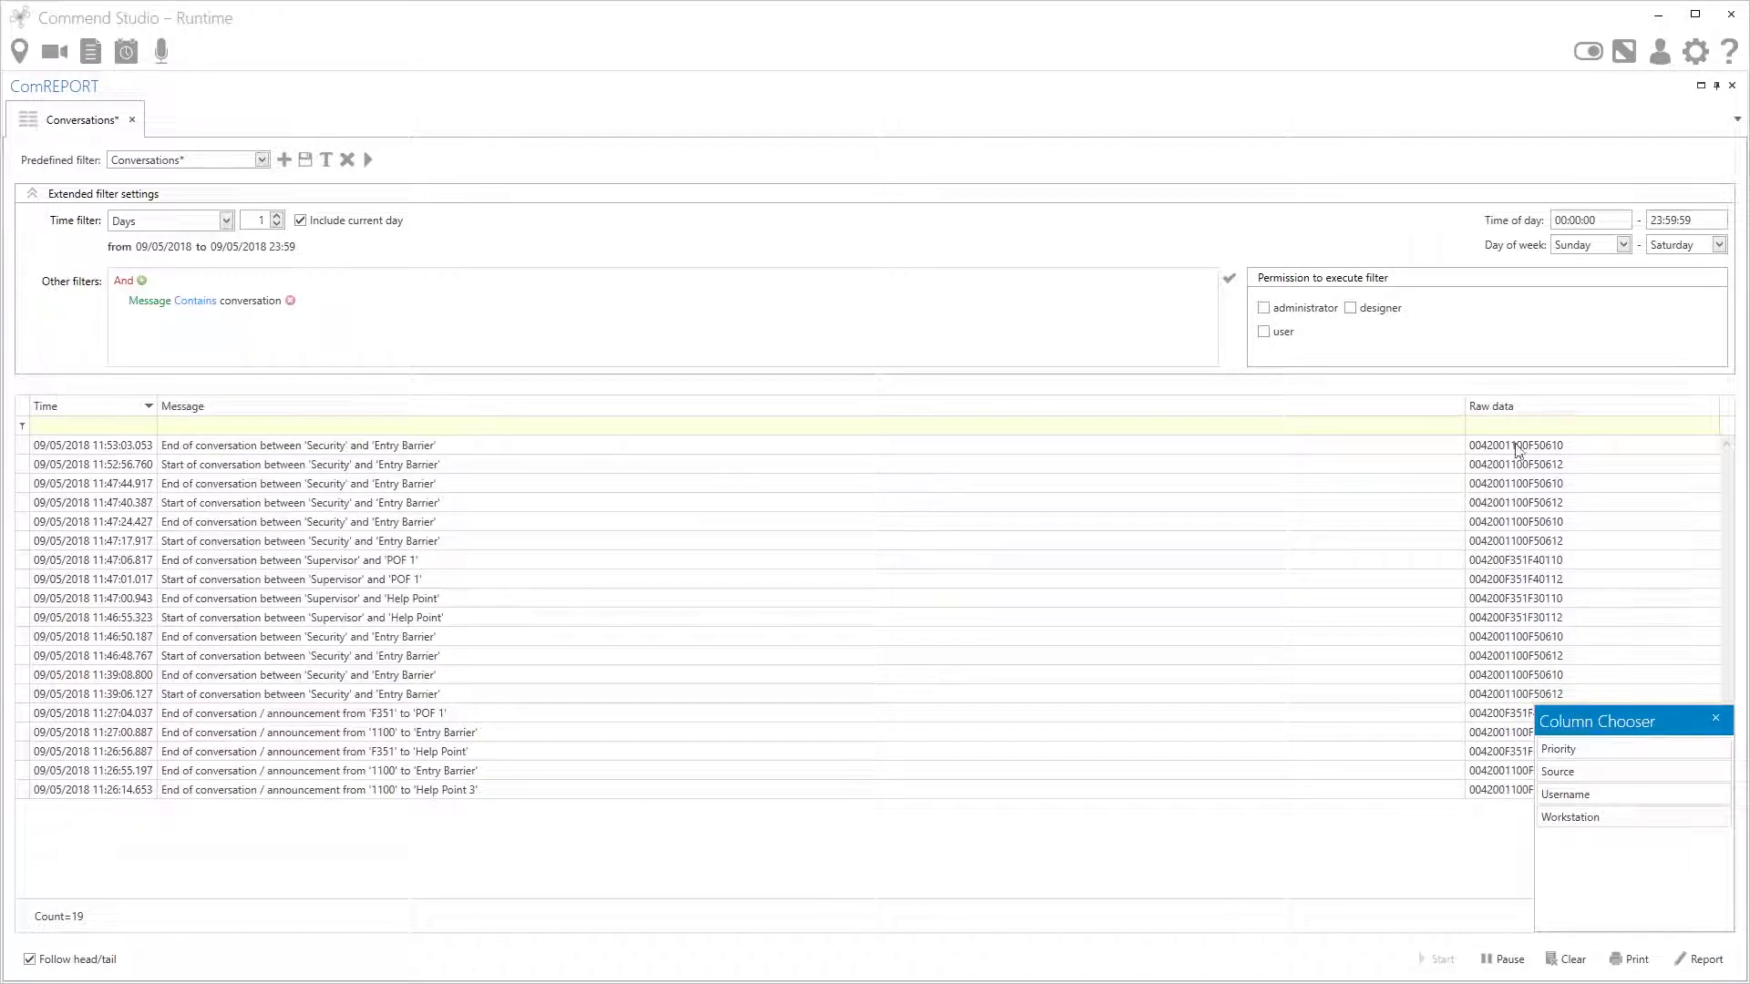
{"action": "left_click_drag", "start_coordinate": [1500, 407], "coordinate": [1602, 884]}
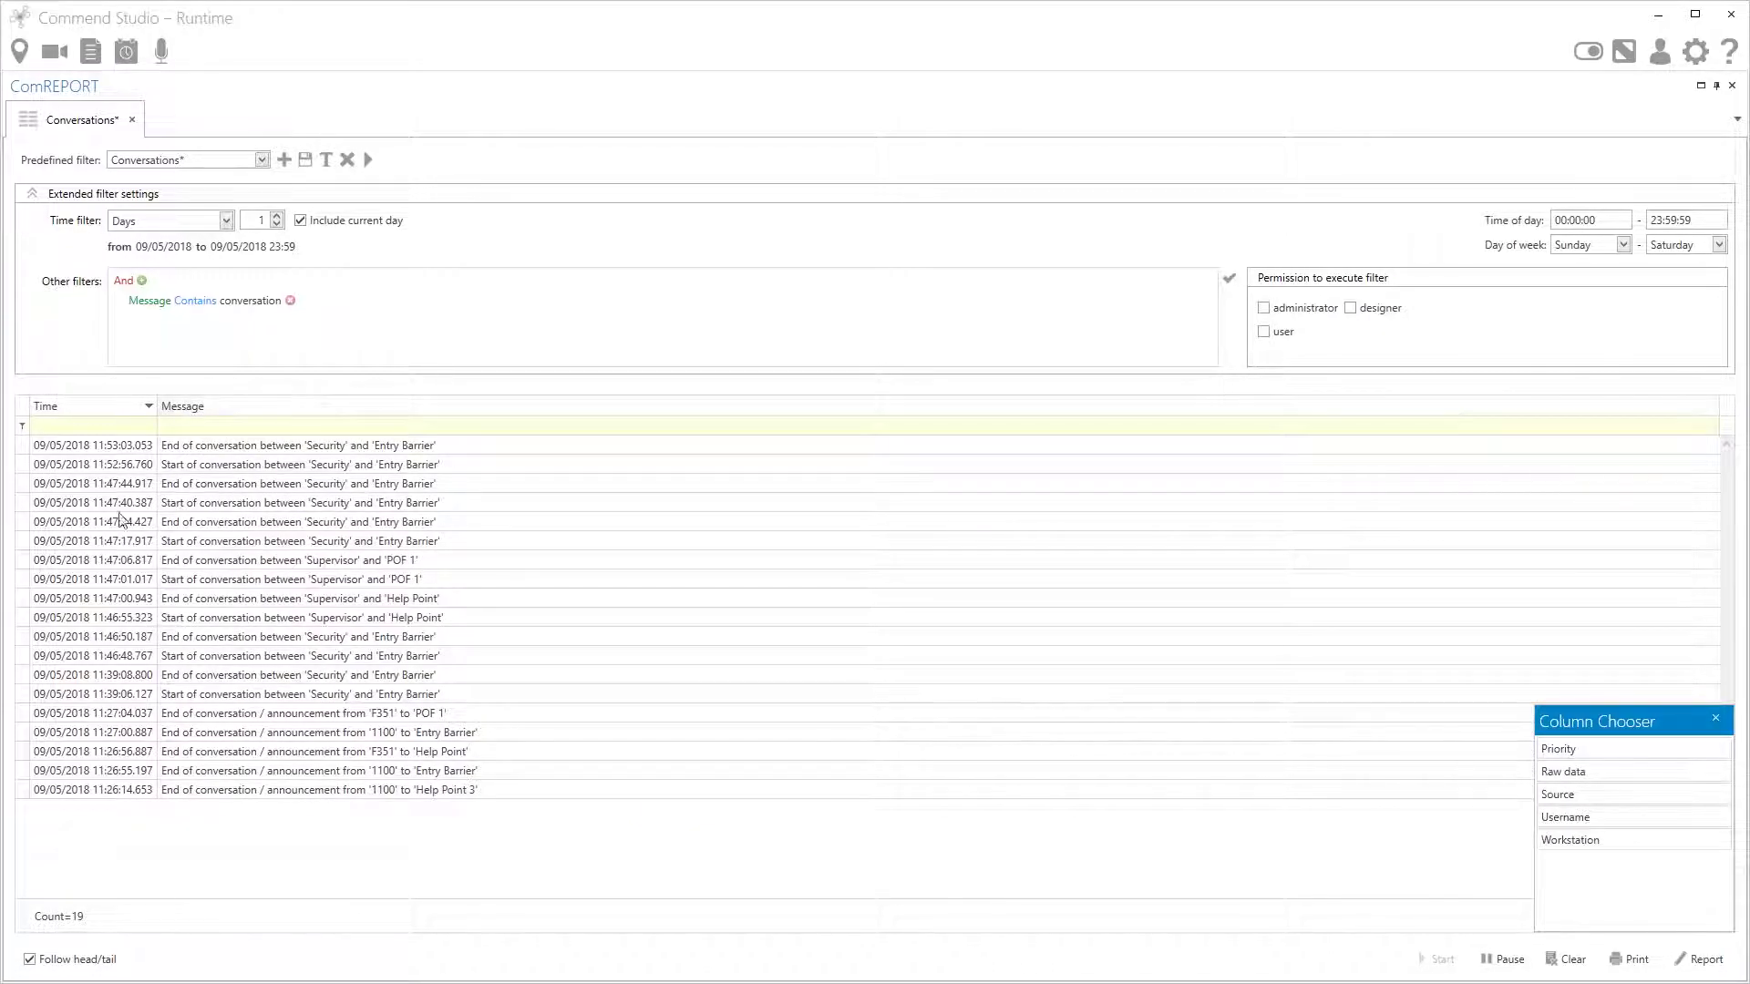
{"action": "left_click", "coordinate": [1715, 718]}
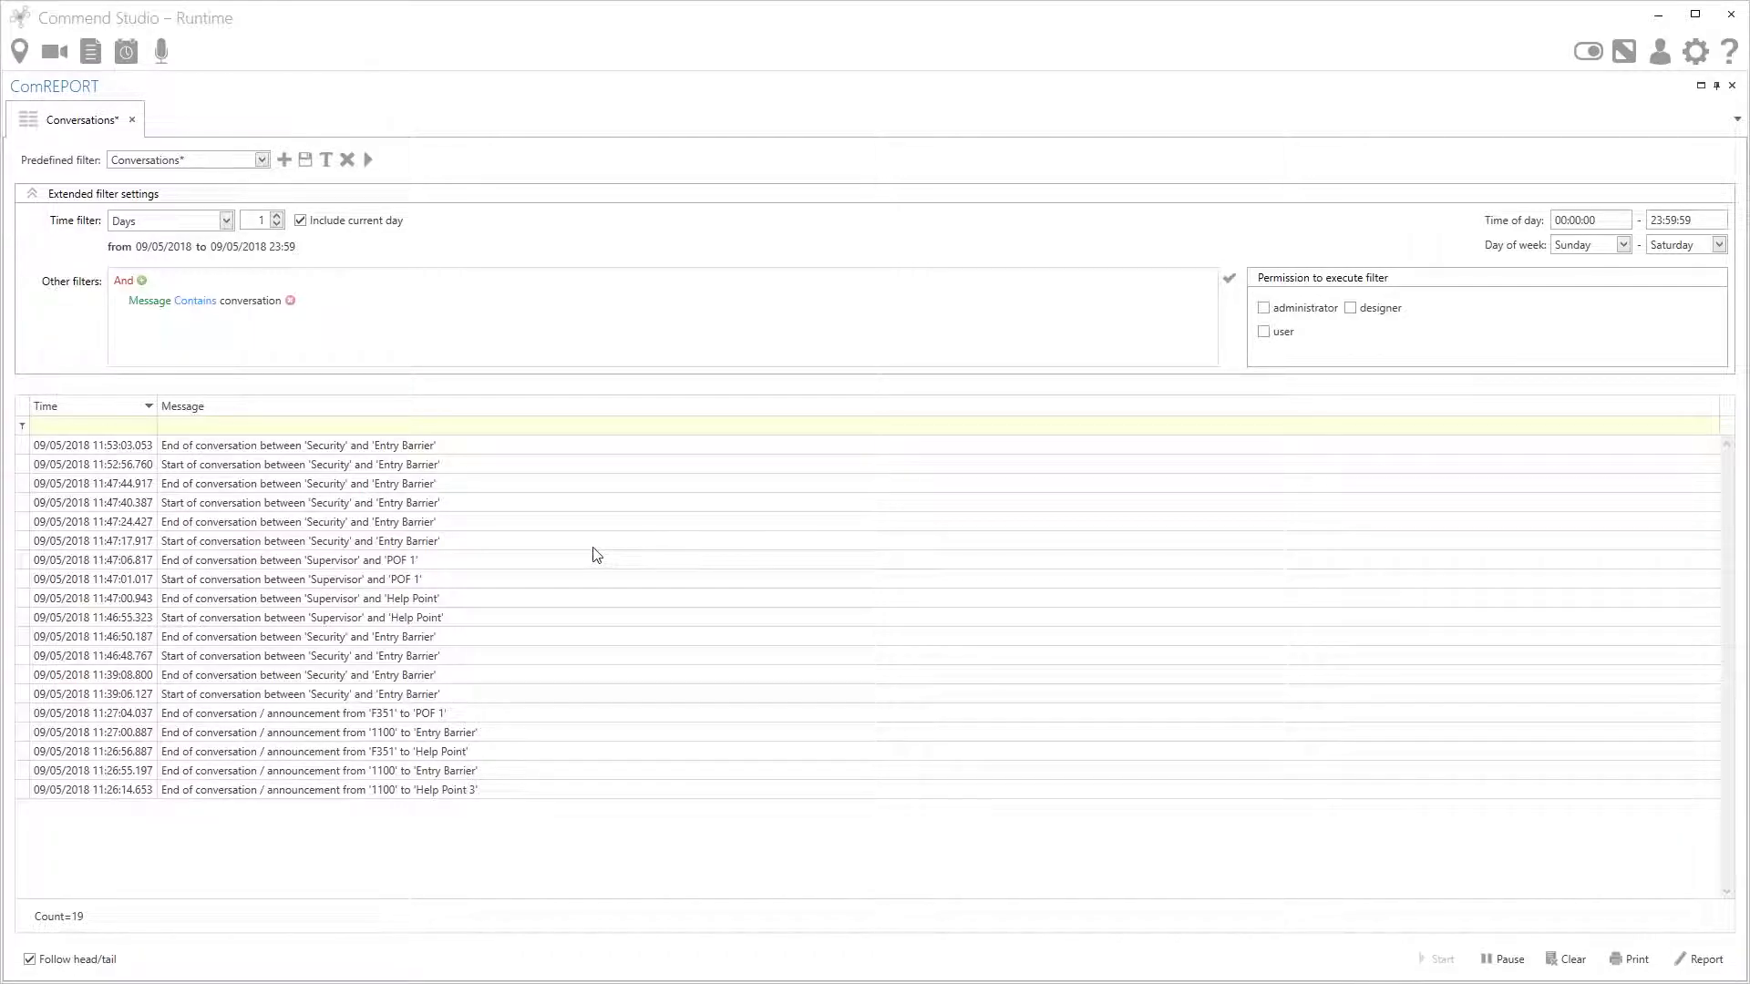
- Create a Log report from the filtered log and execute it to preview the 5/9/2018 entries
{"action": "left_click", "coordinate": [1703, 960]}
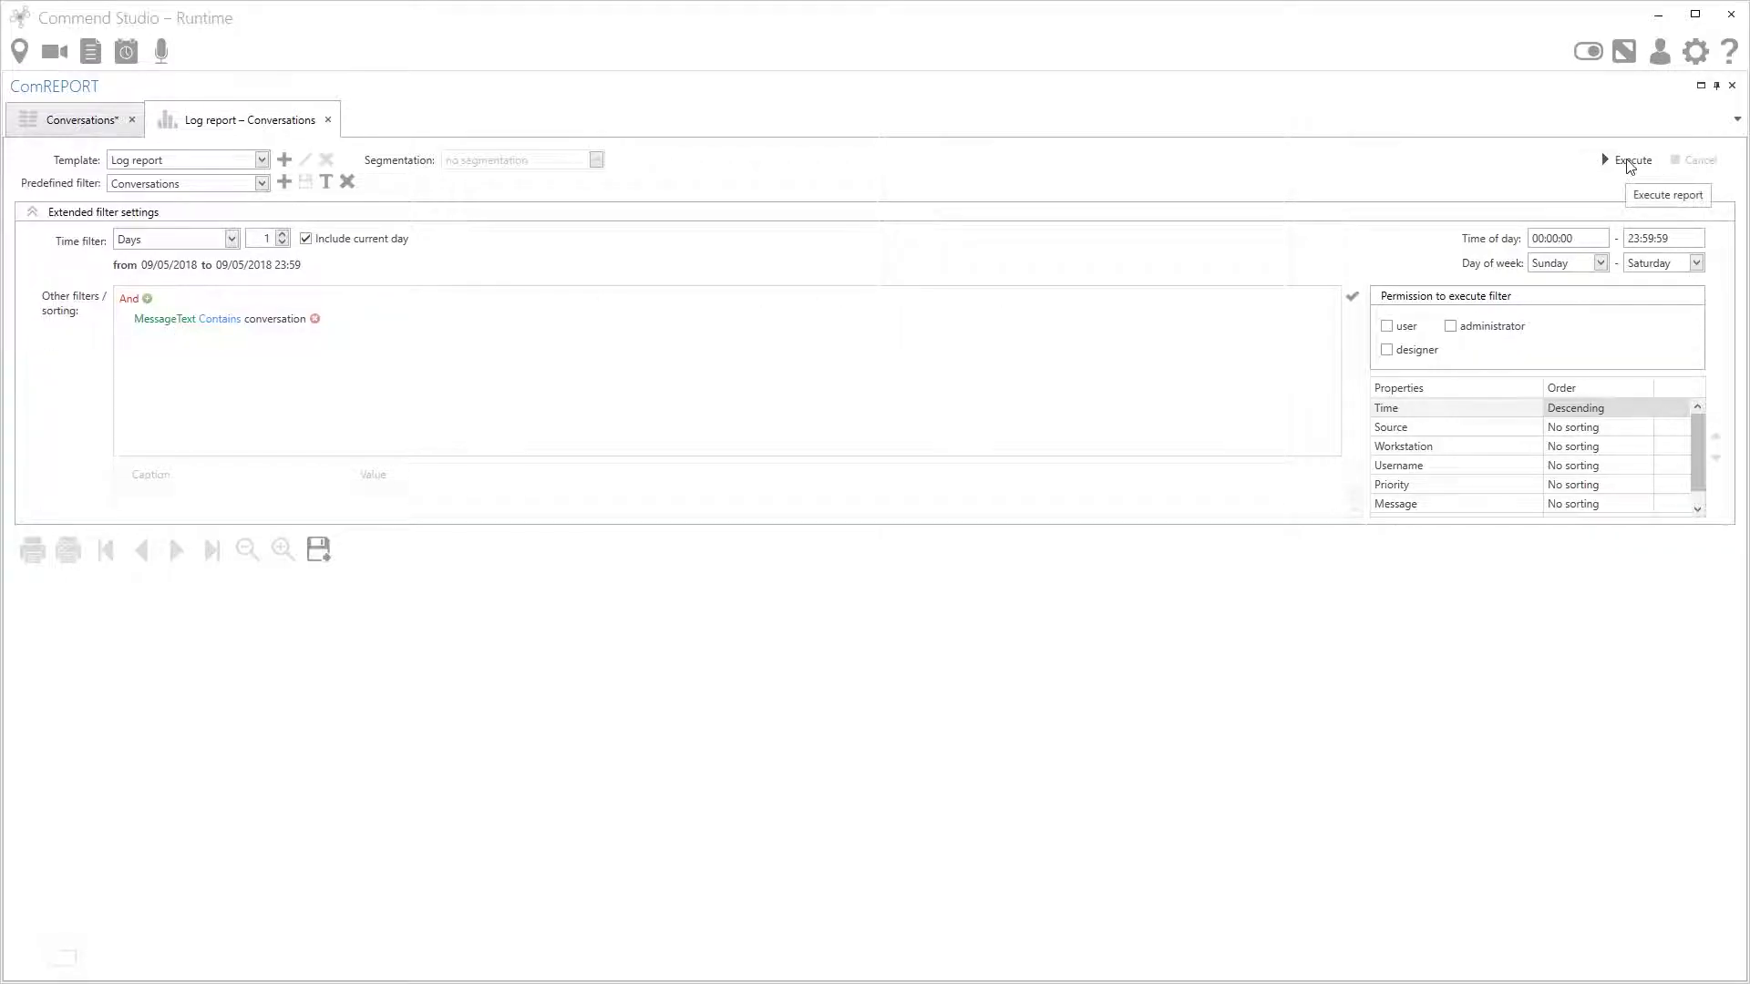
{"action": "left_click", "coordinate": [1629, 162]}
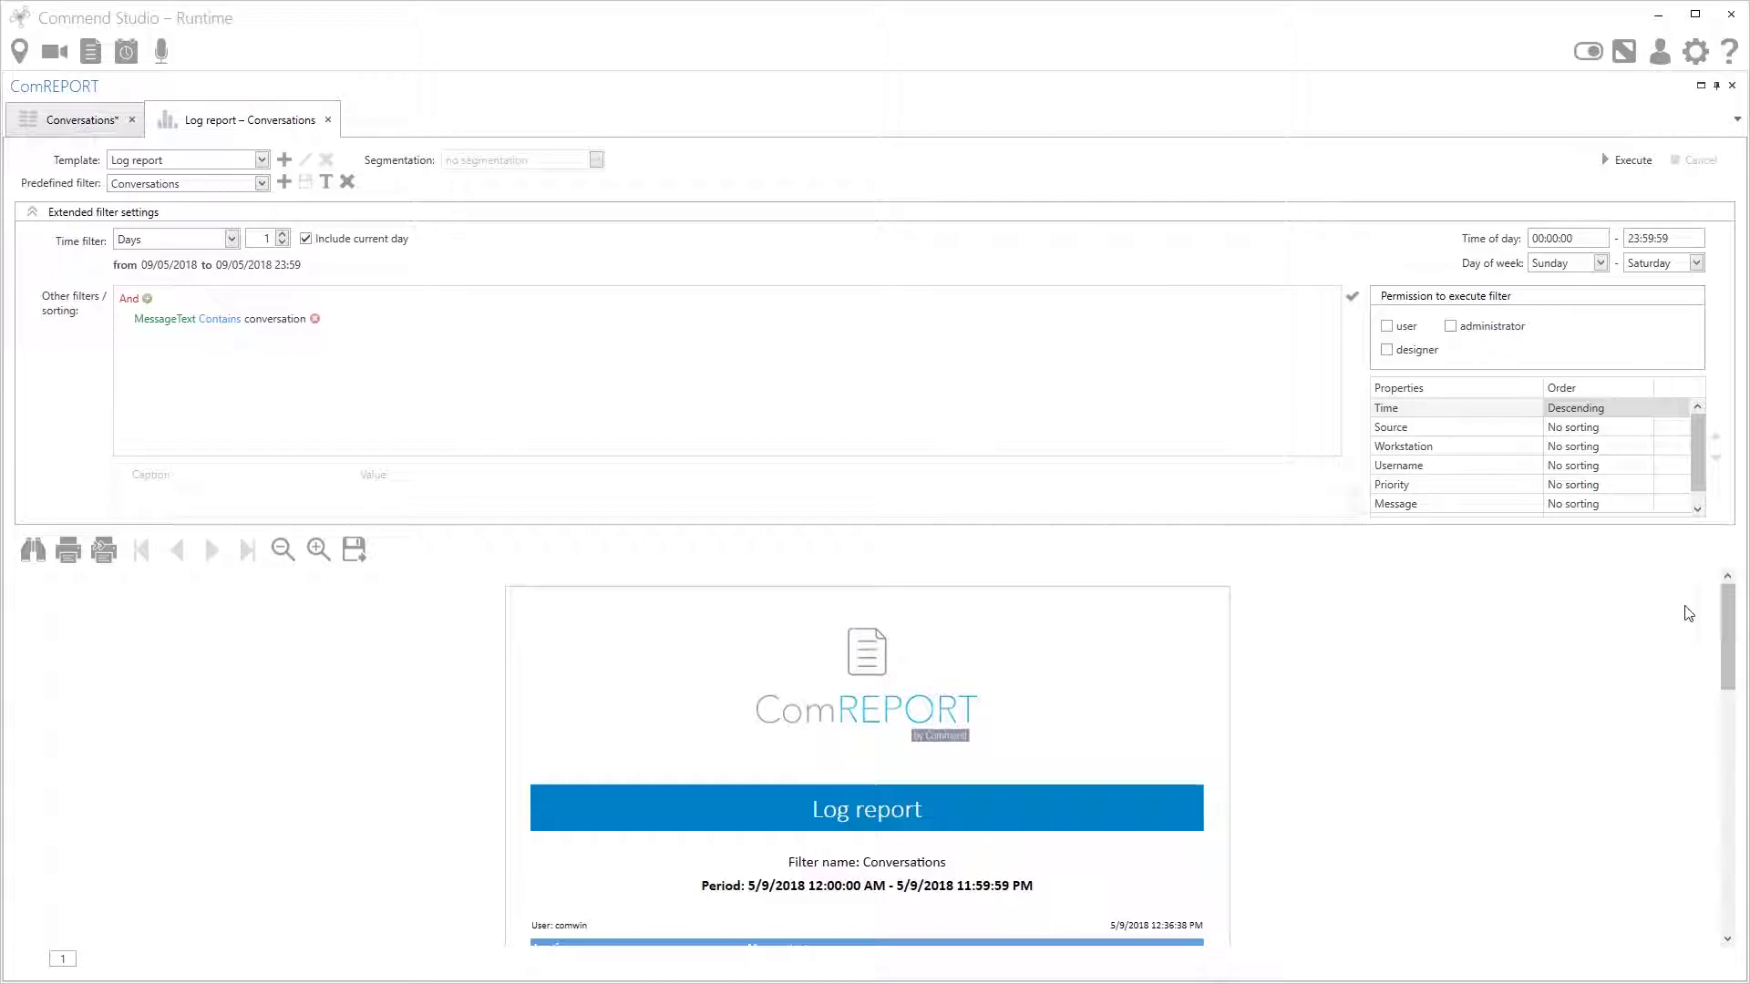
{"action": "mouse_move", "coordinate": [1728, 619]}
{"action": "left_mouse_down"}
{"action": "mouse_move", "coordinate": [1731, 770]}
{"action": "mouse_move", "coordinate": [1730, 614]}
{"action": "left_mouse_up"}
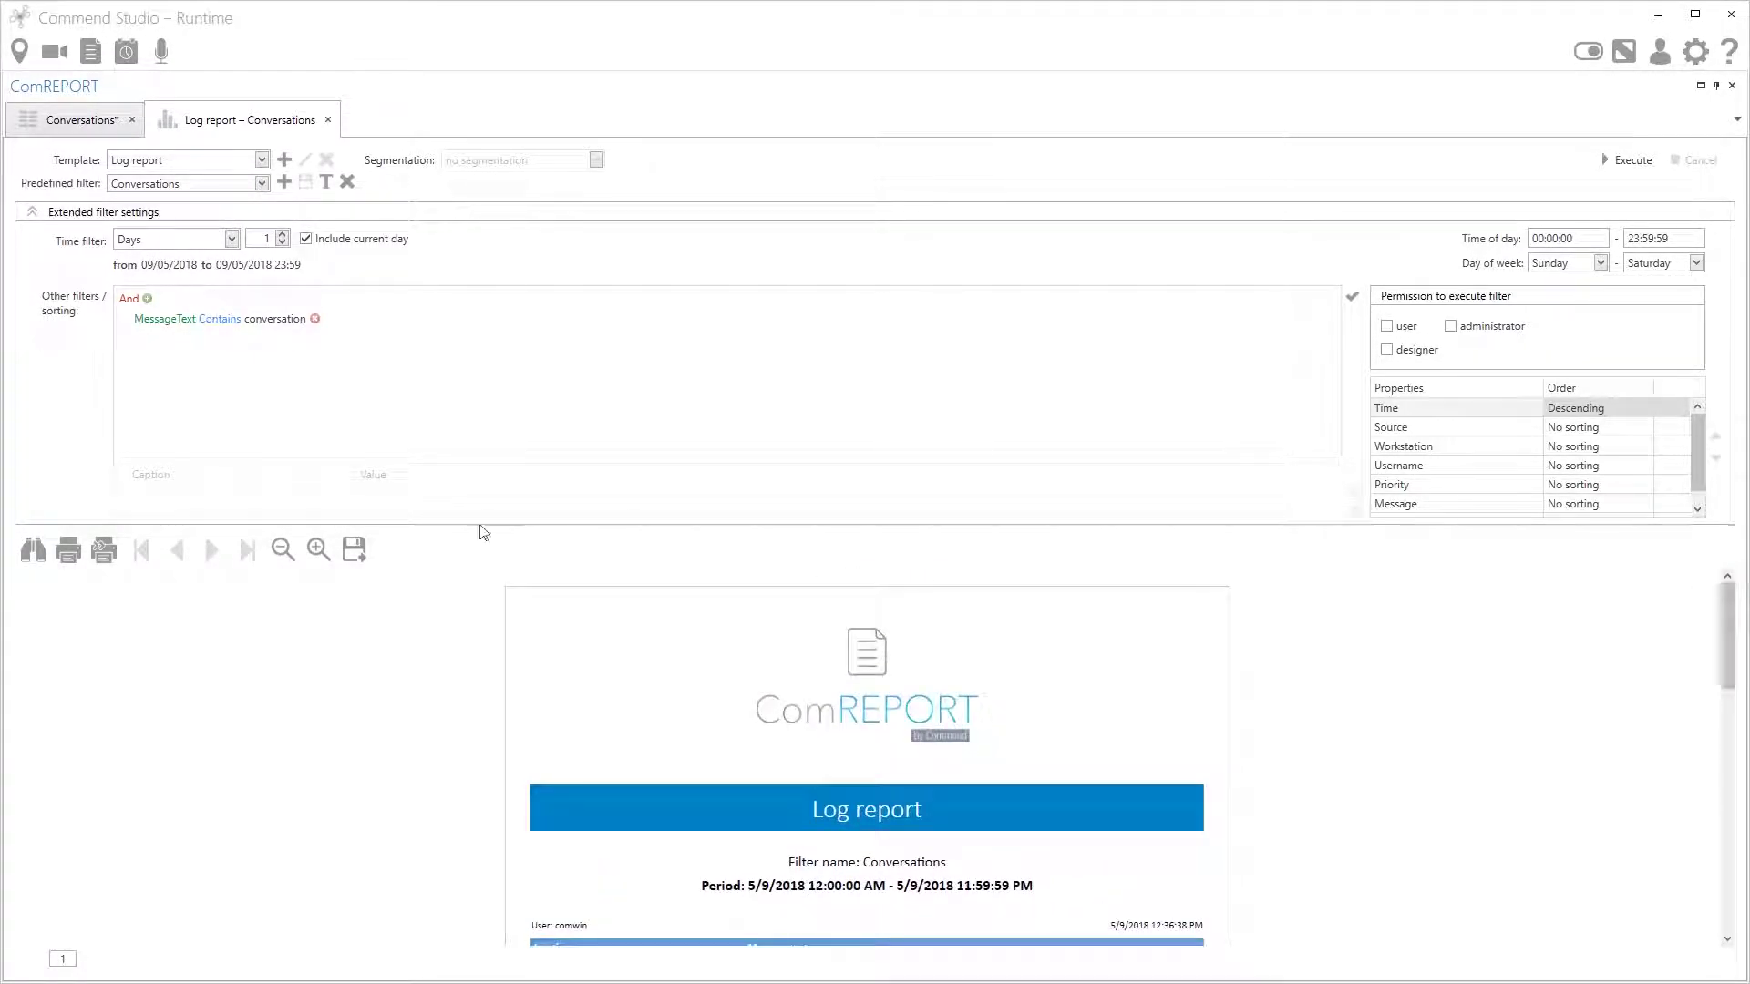
- Export the report as an XLSX file with default options, saved as Conversations
{"action": "left_click", "coordinate": [356, 551]}
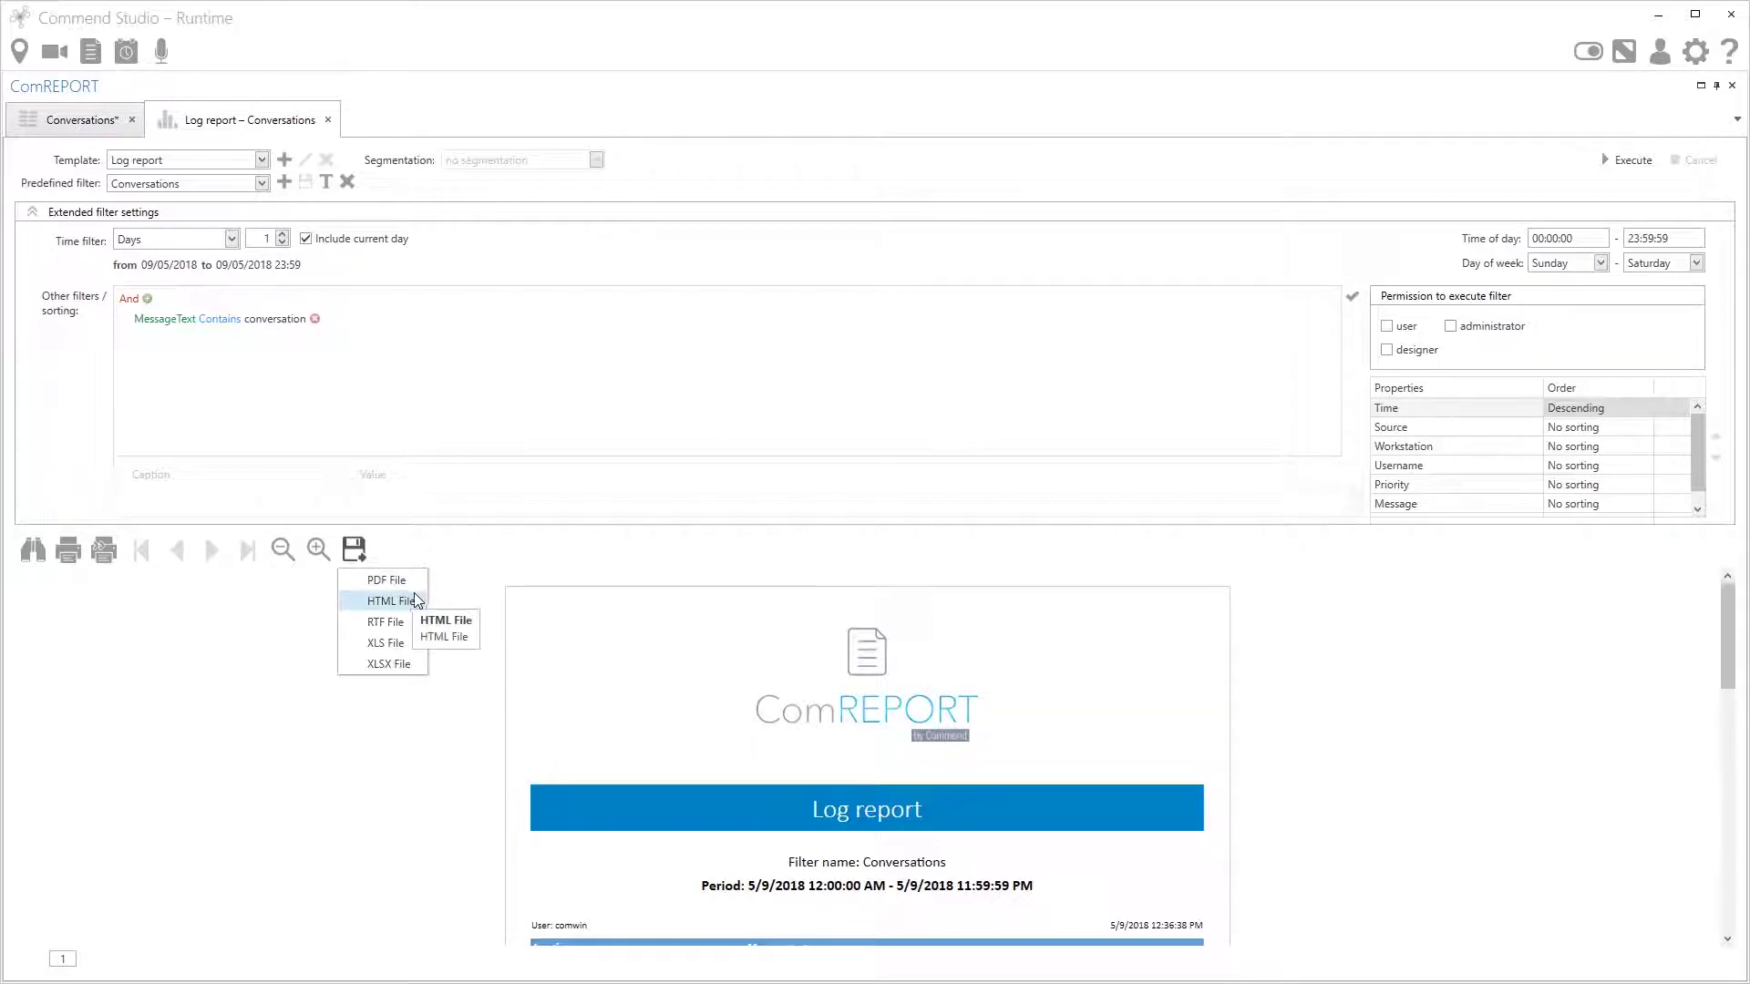
{"action": "left_click", "coordinate": [401, 666]}
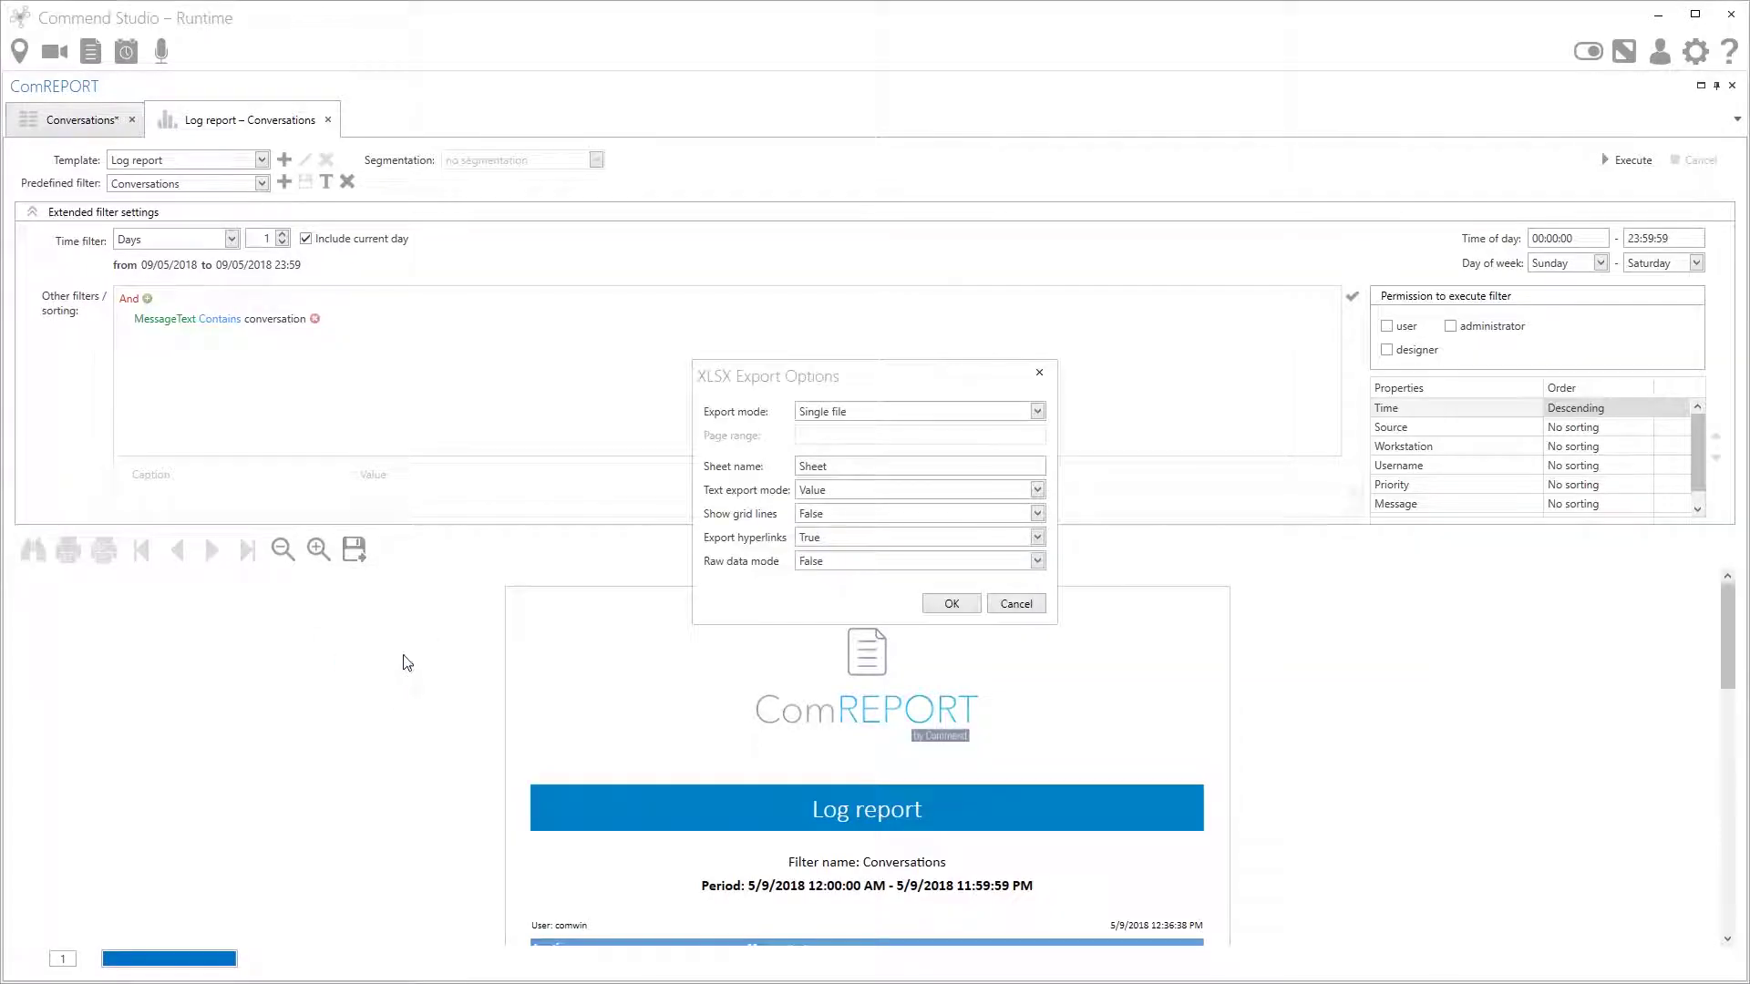
{"action": "left_click", "coordinate": [951, 605]}
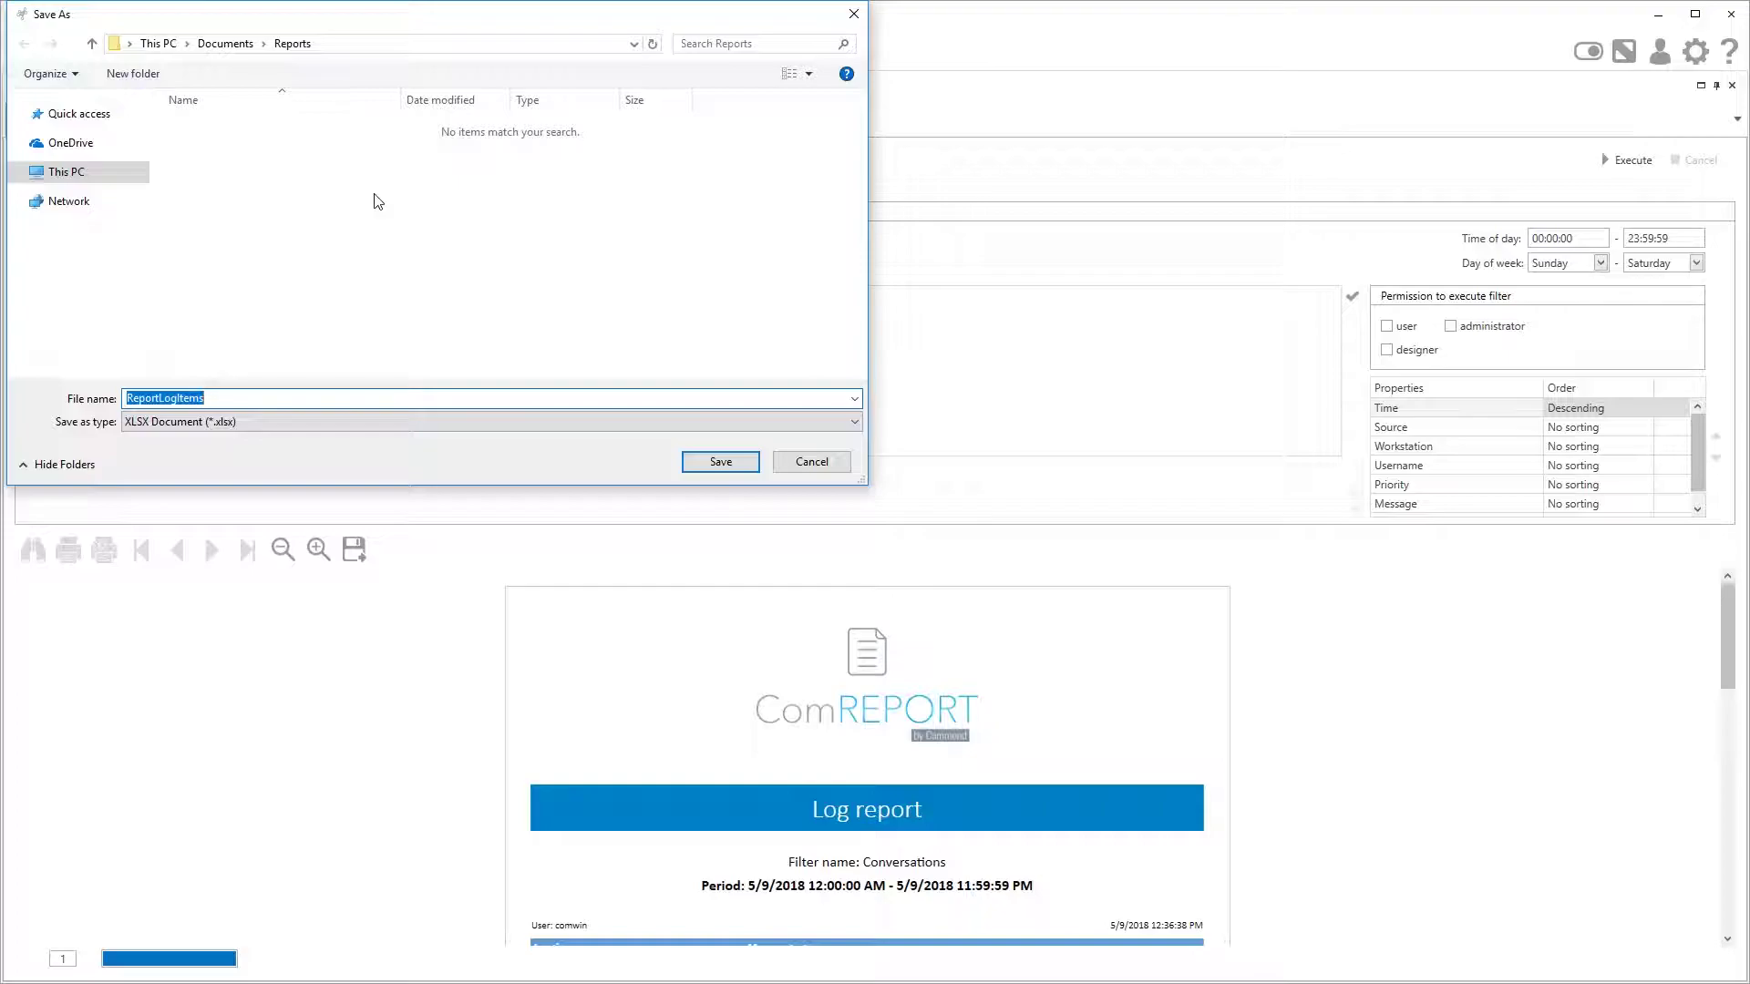
{"action": "type", "text": "Conversations"}
{"action": "left_click", "coordinate": [720, 462]}
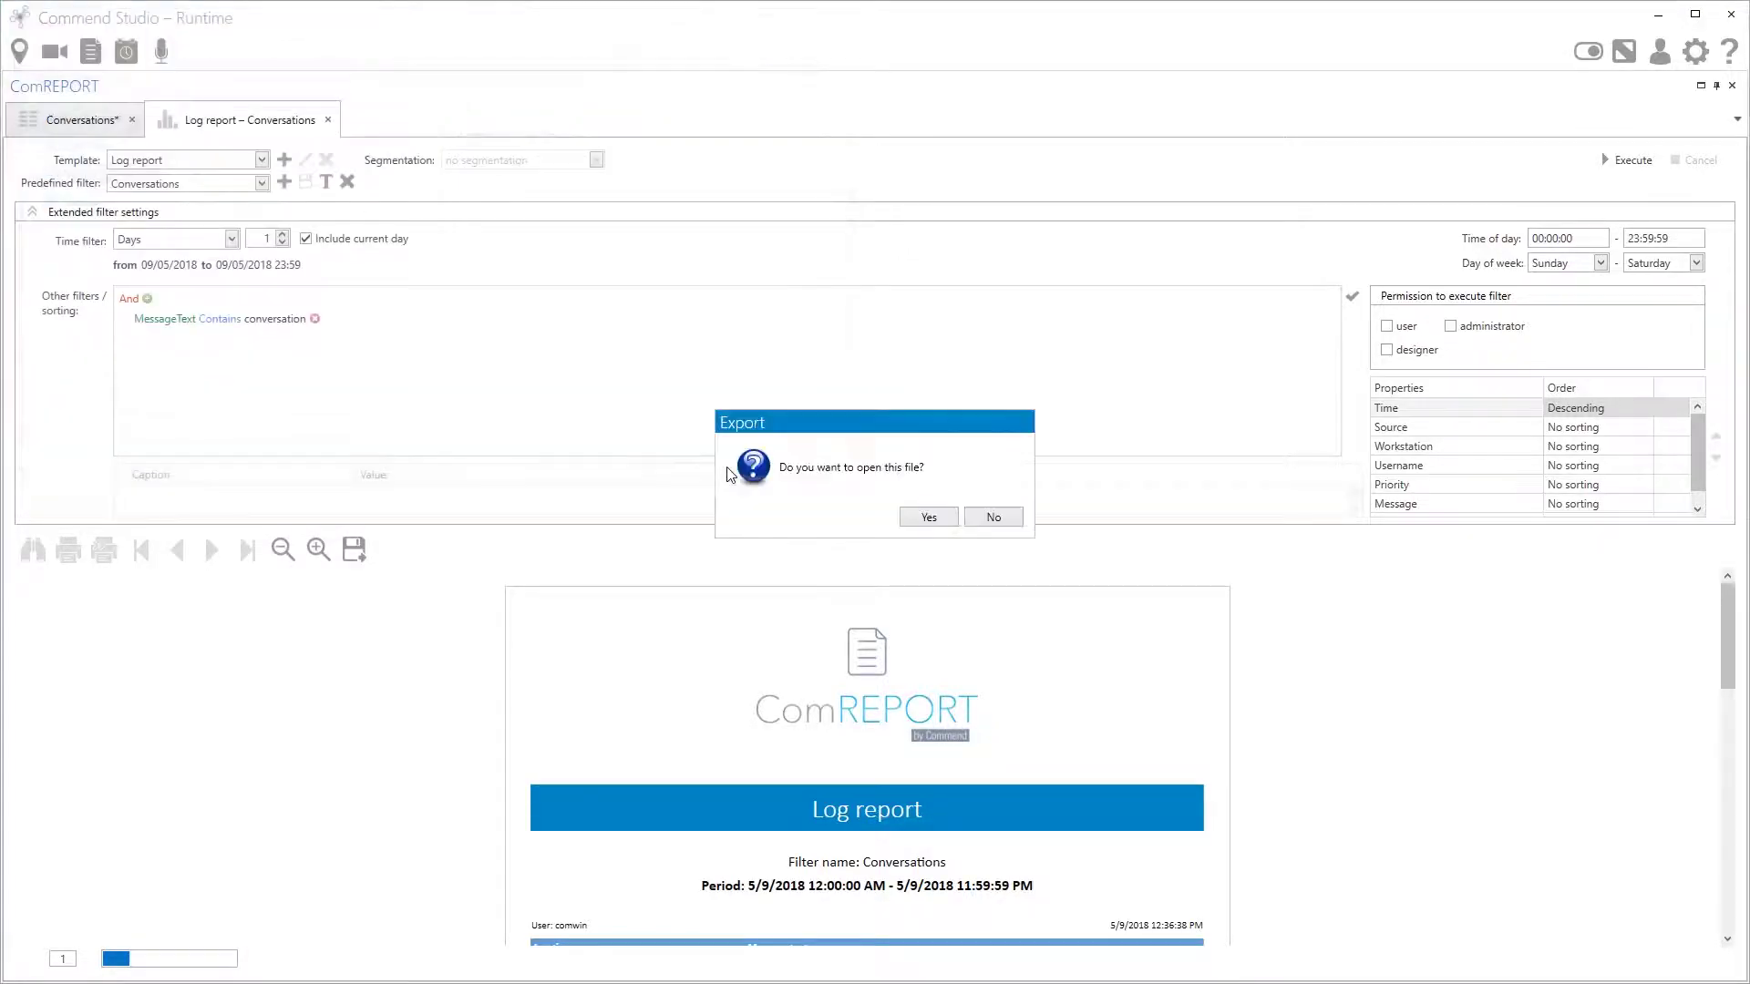
- Open Conversations.xlsx in Excel and inspect the exported values in cells A15, E15 and A18
{"action": "left_click", "coordinate": [927, 517]}
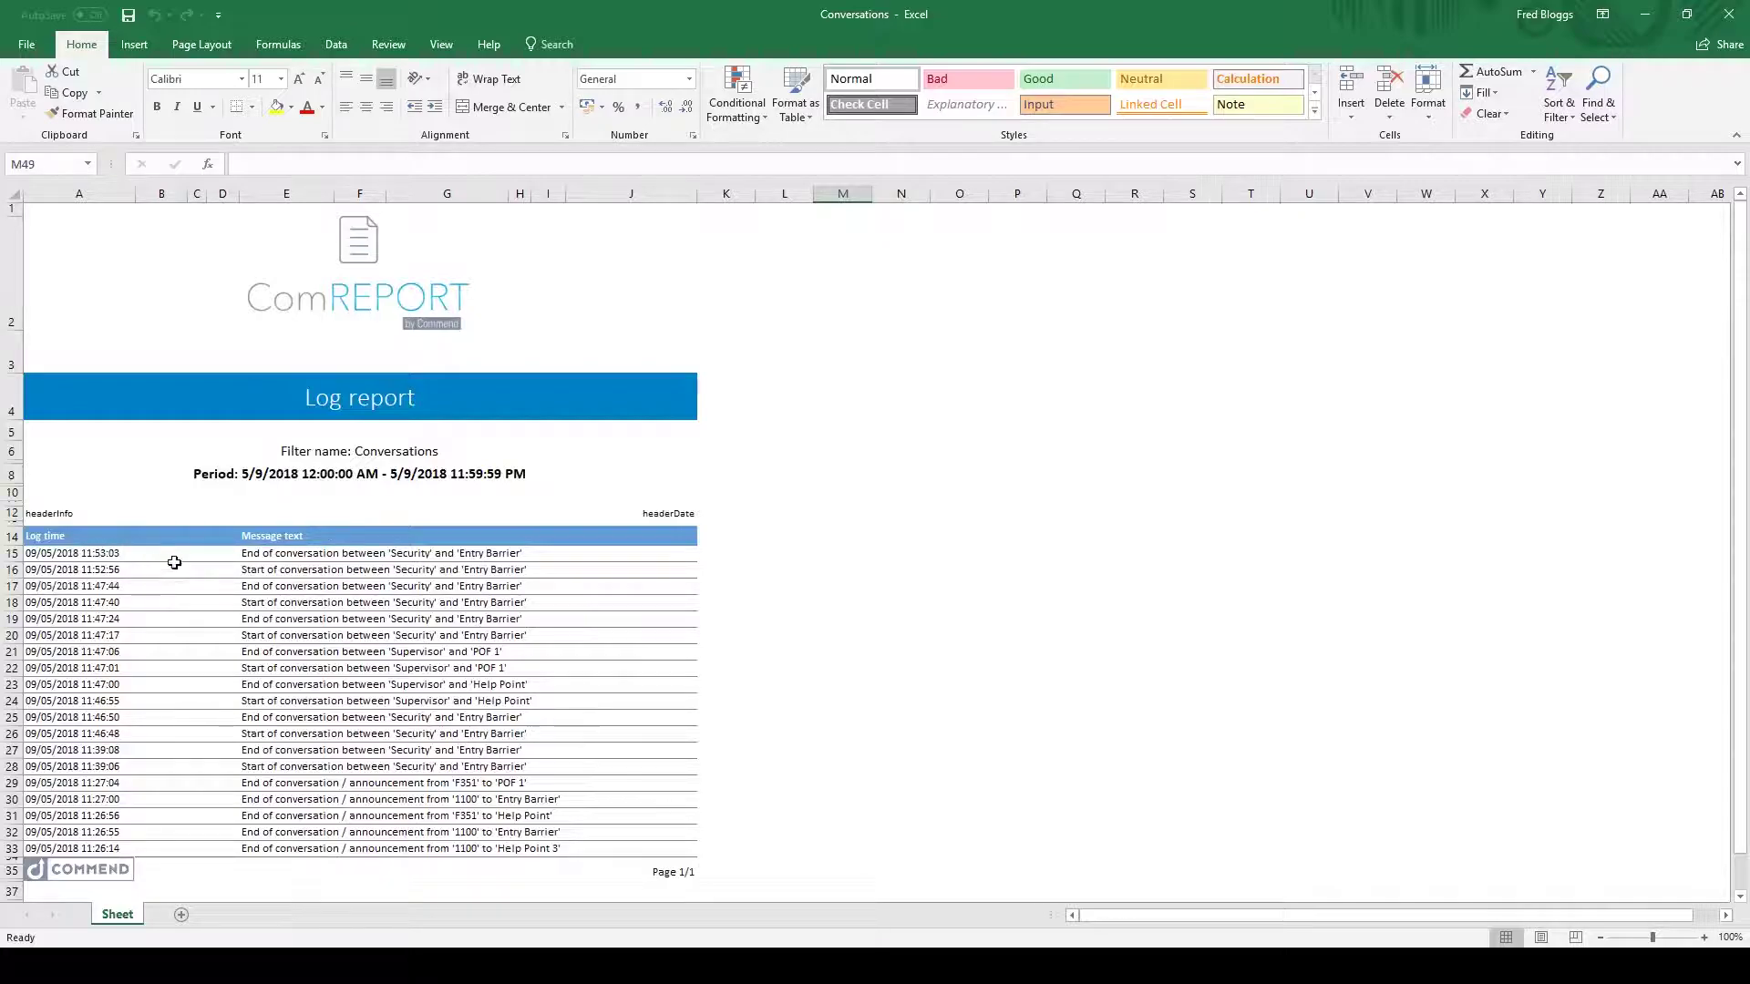
{"action": "left_click", "coordinate": [115, 552]}
{"action": "left_click", "coordinate": [347, 557]}
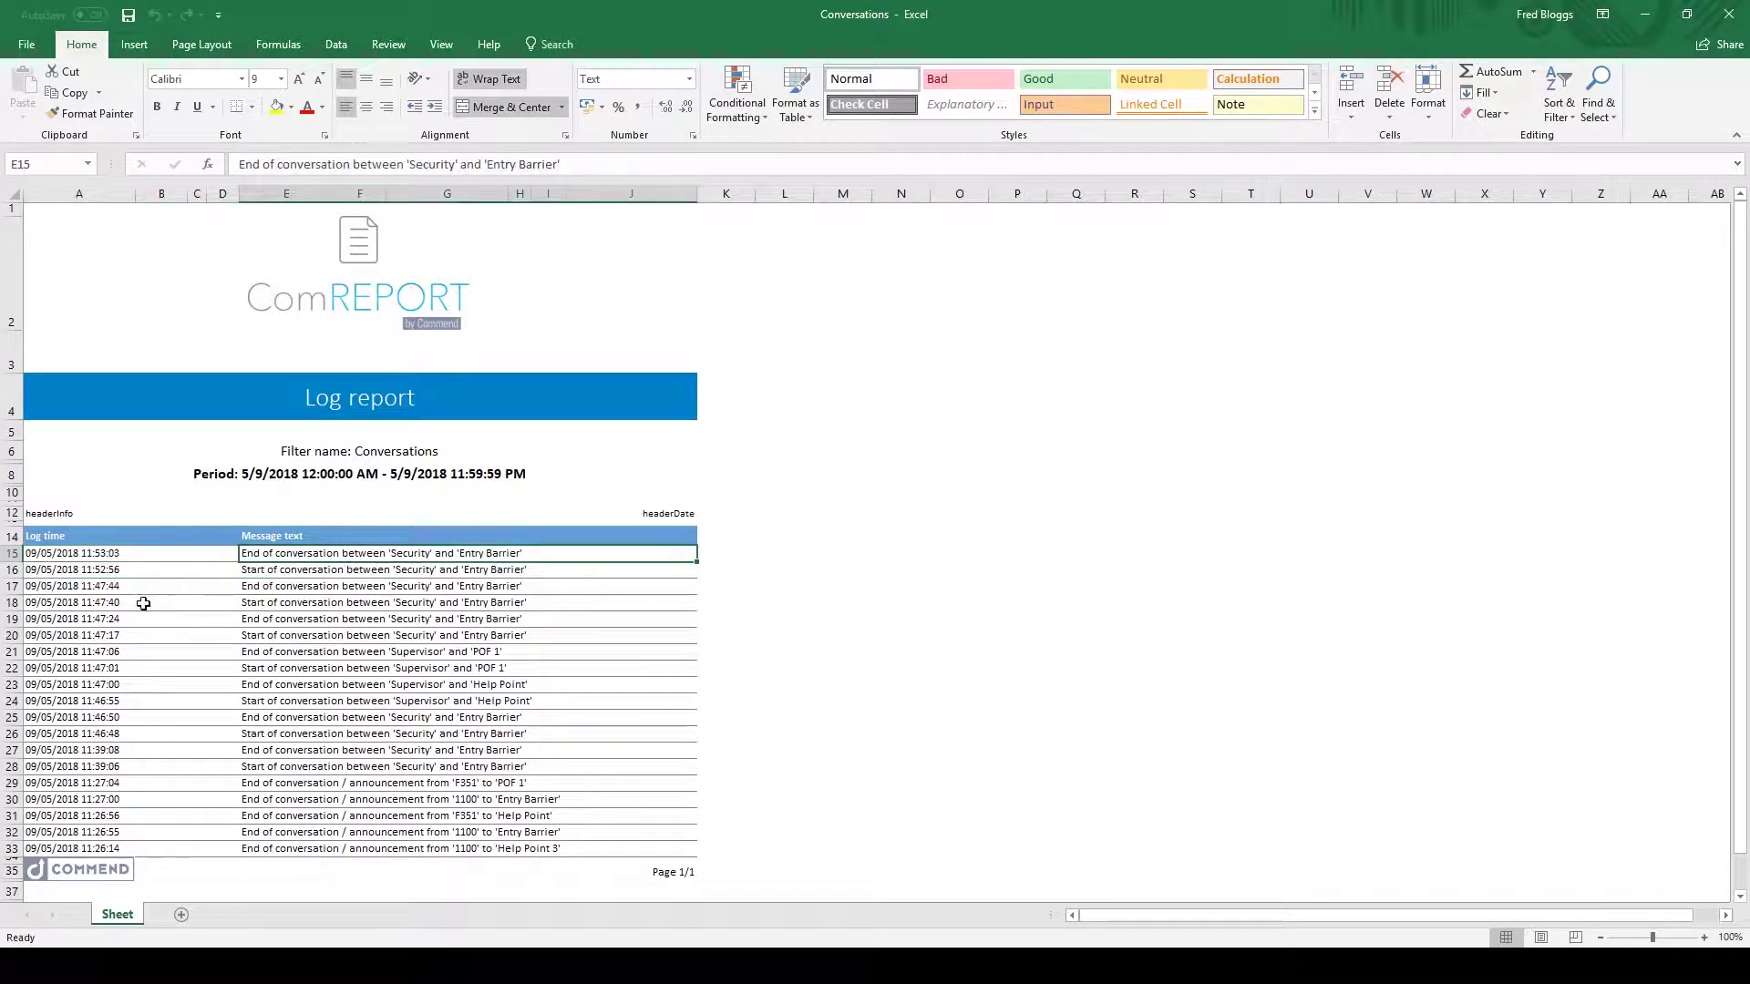
{"action": "left_click", "coordinate": [145, 603]}
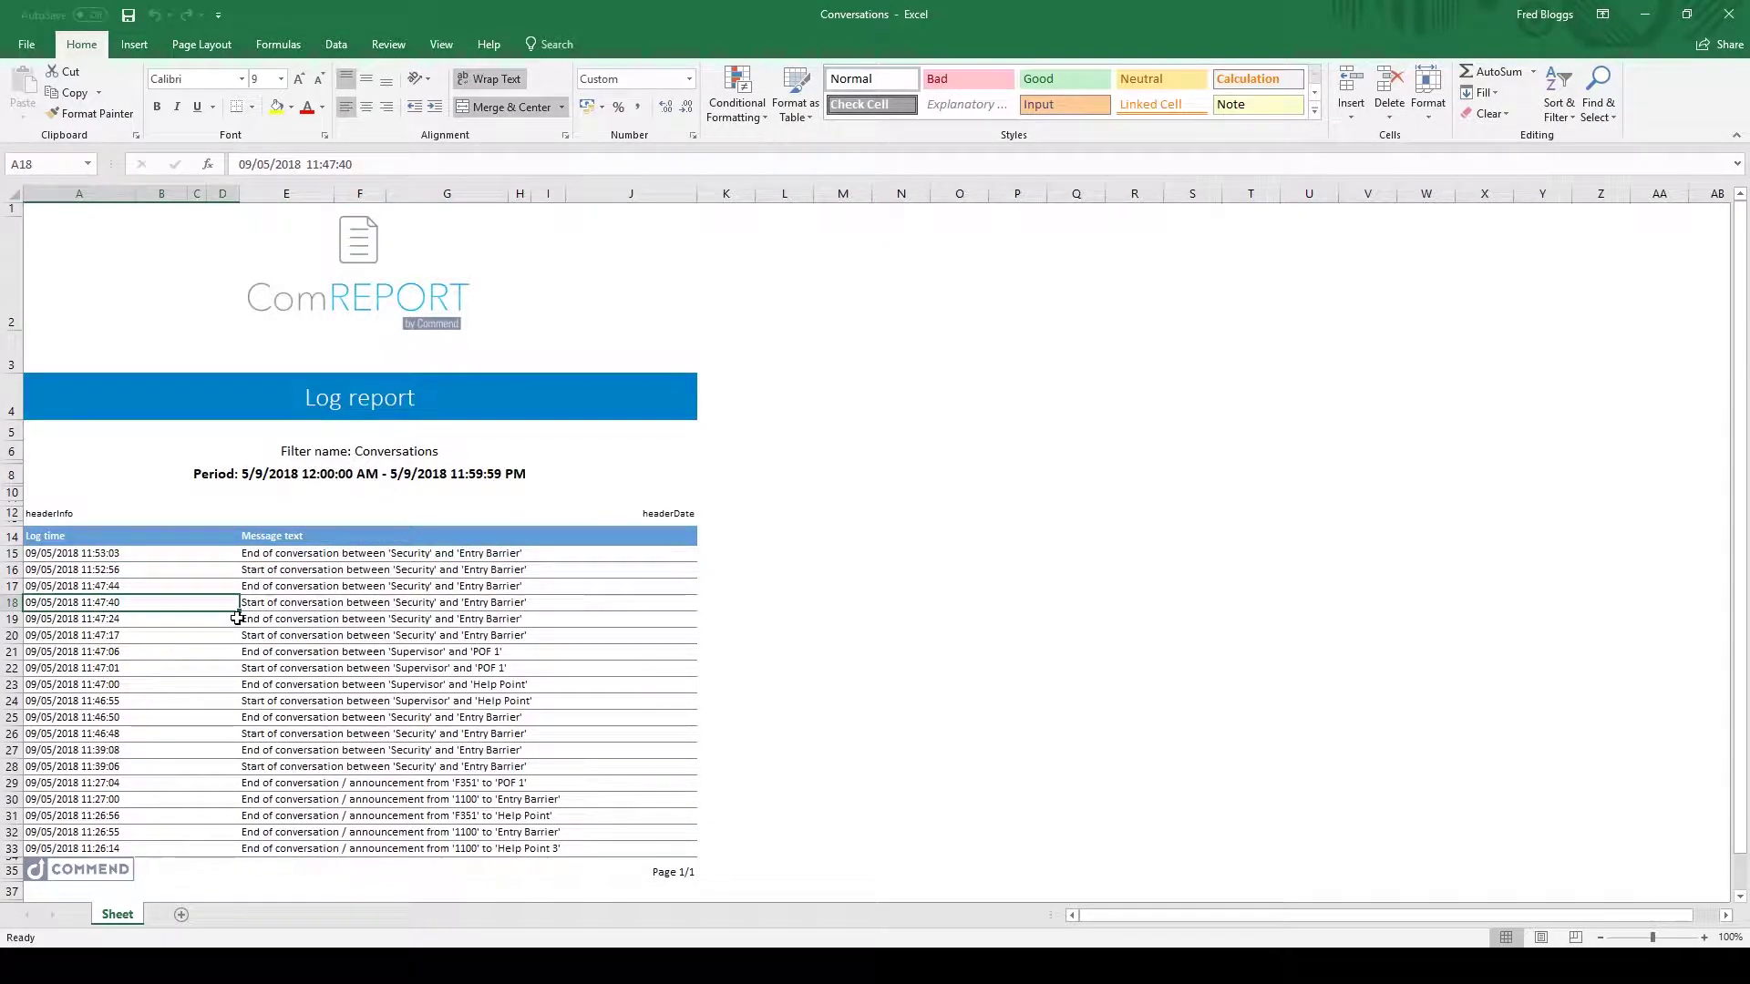